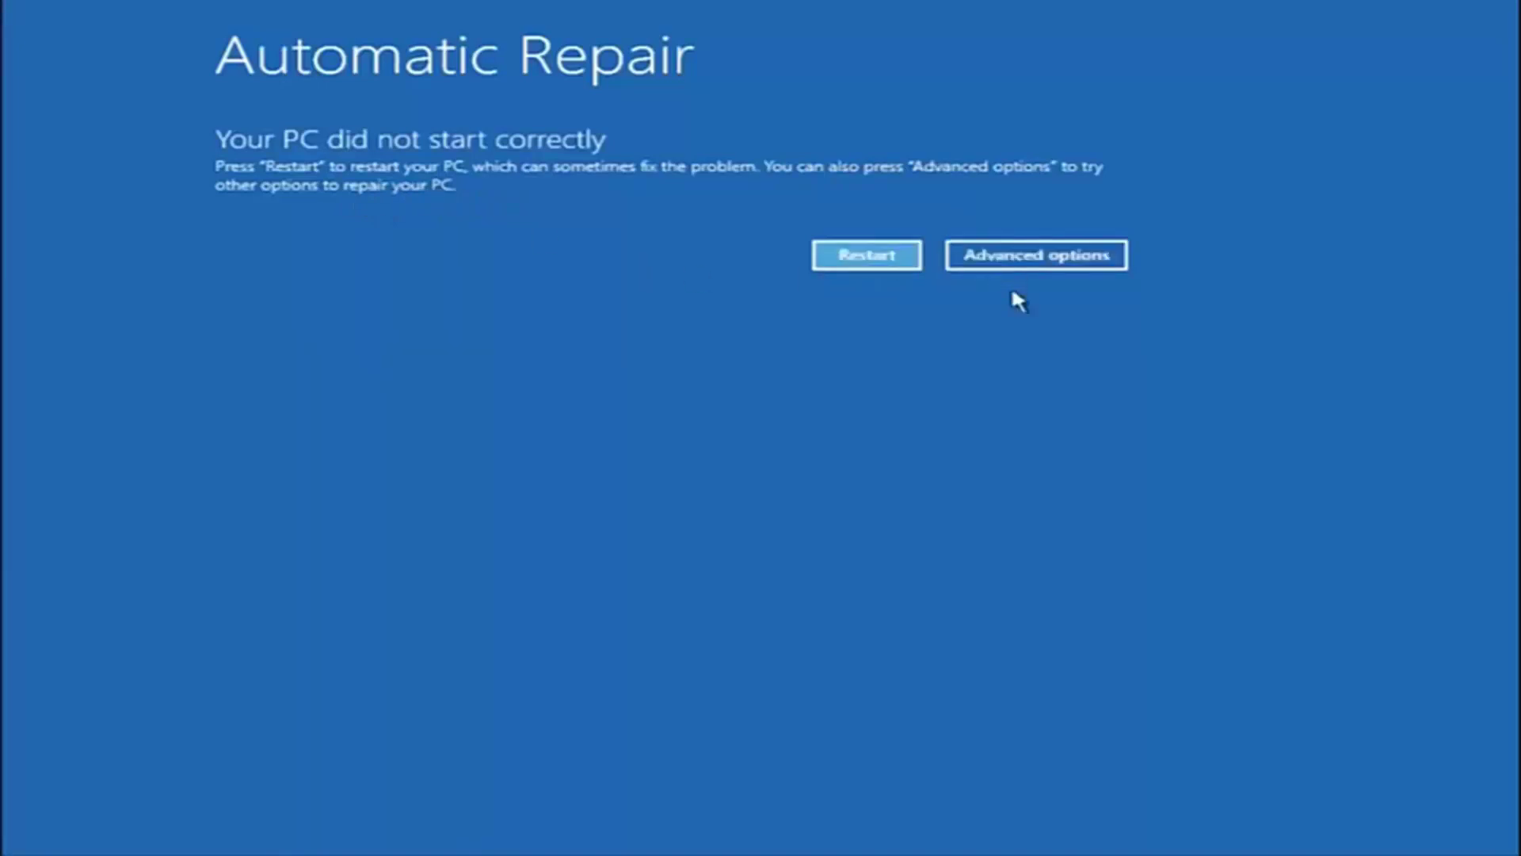
Navigate from Automatic Repair through Troubleshoot to the Advanced options recovery menu.
{"action": "left_click", "coordinate": [1044, 265]}
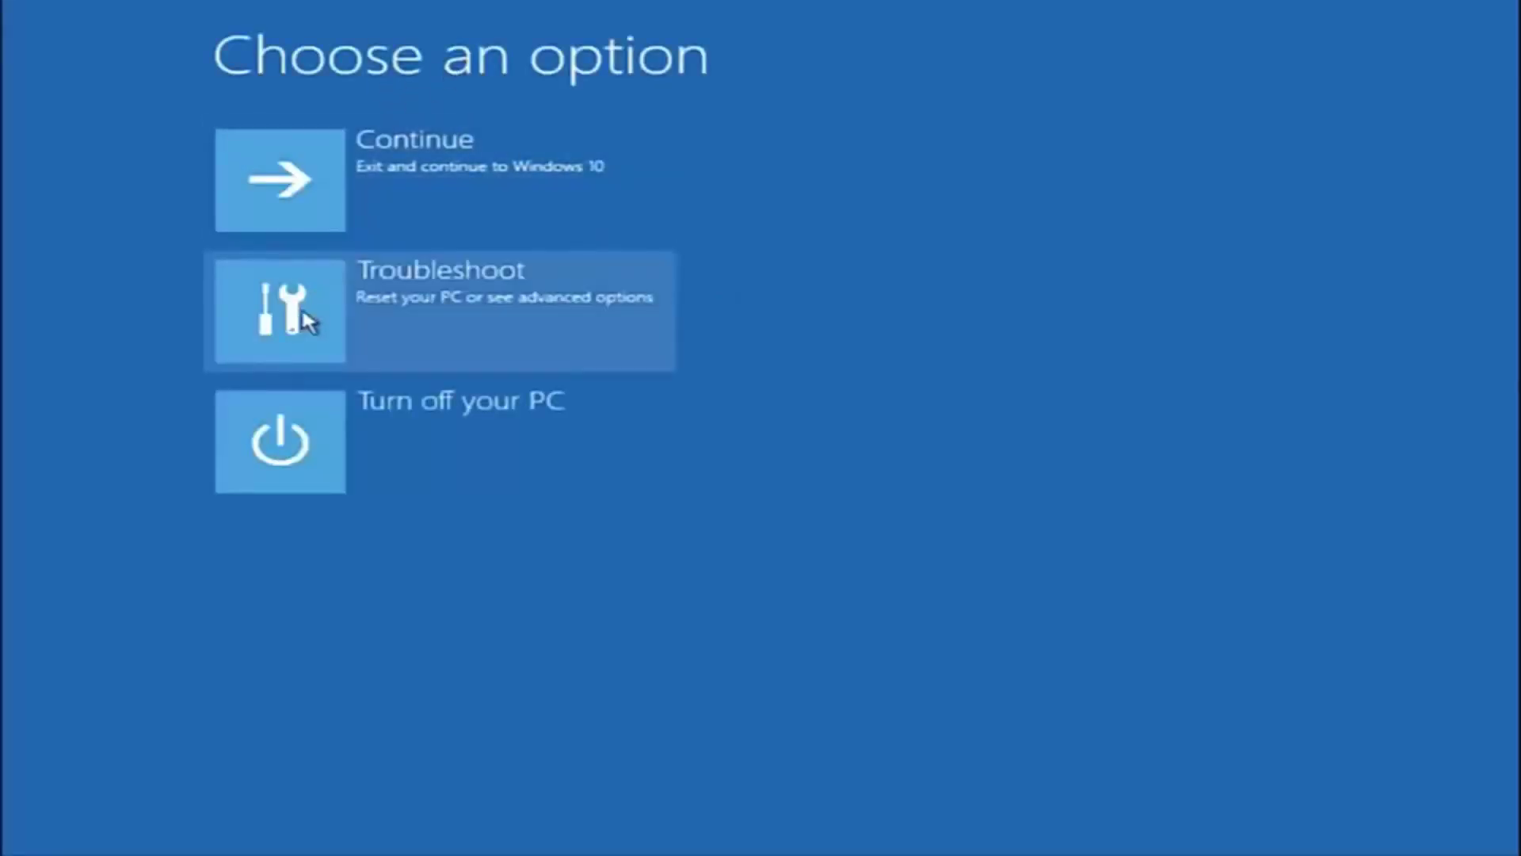
{"action": "left_click", "coordinate": [356, 281]}
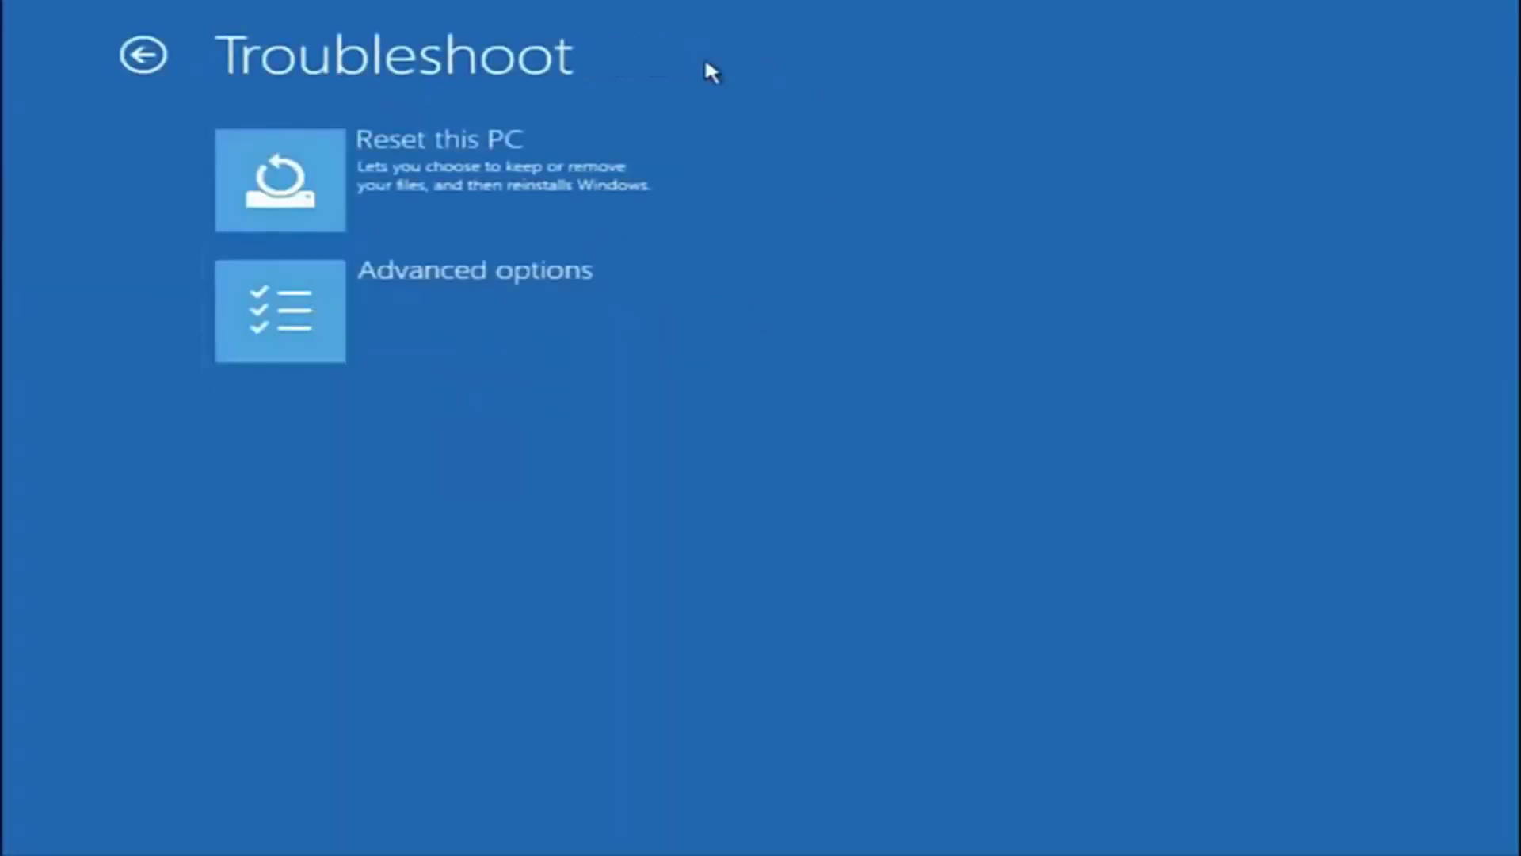
{"action": "left_click", "coordinate": [337, 307]}
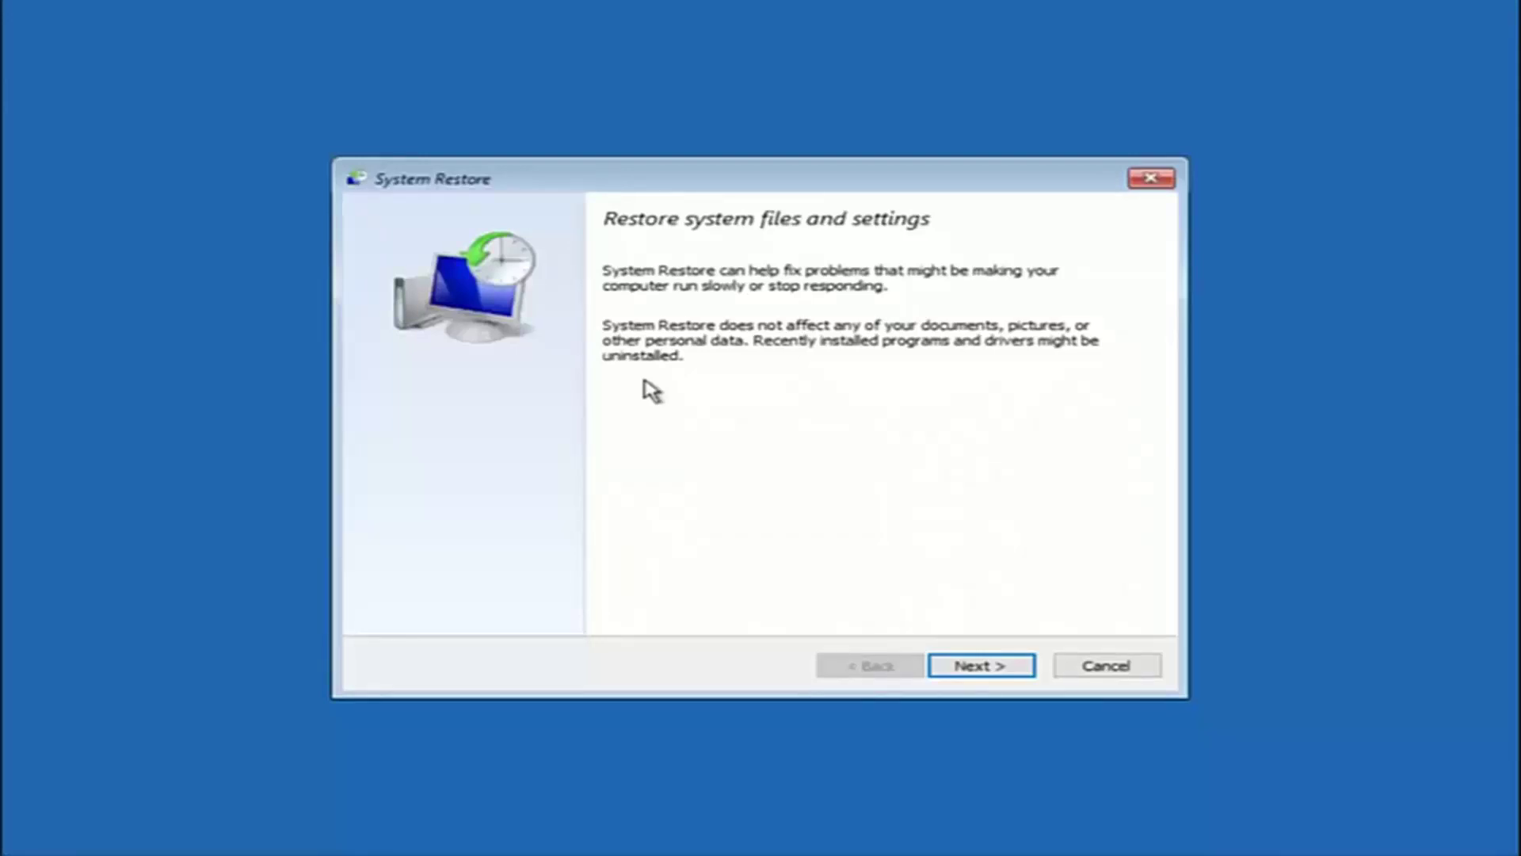
Select the 10/5/2016 'before update' restore point and reach the confirmation page.
{"action": "left_click", "coordinate": [981, 666]}
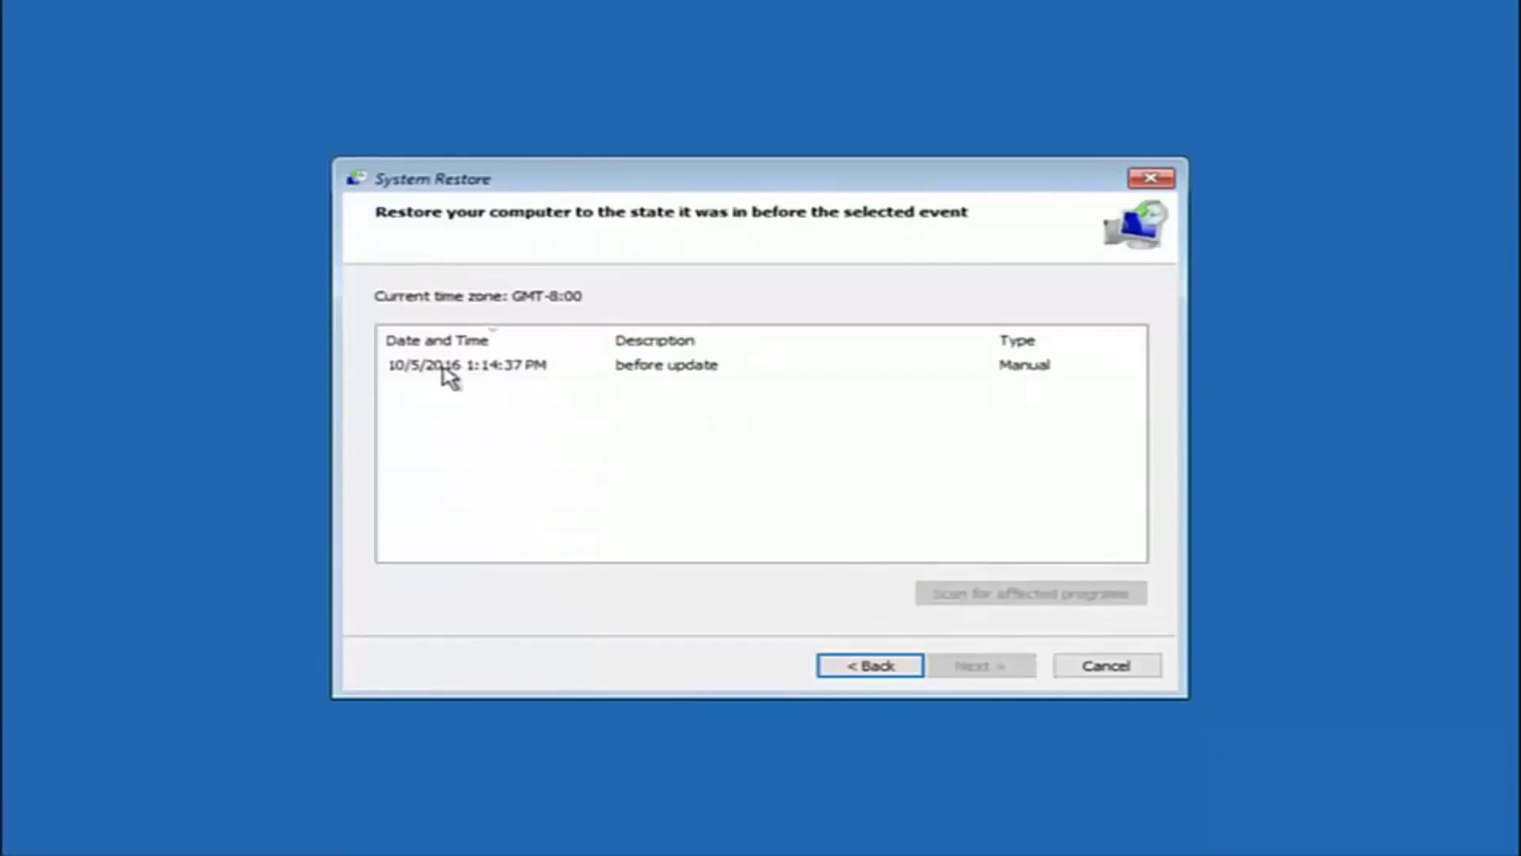
{"action": "left_click", "coordinate": [433, 366]}
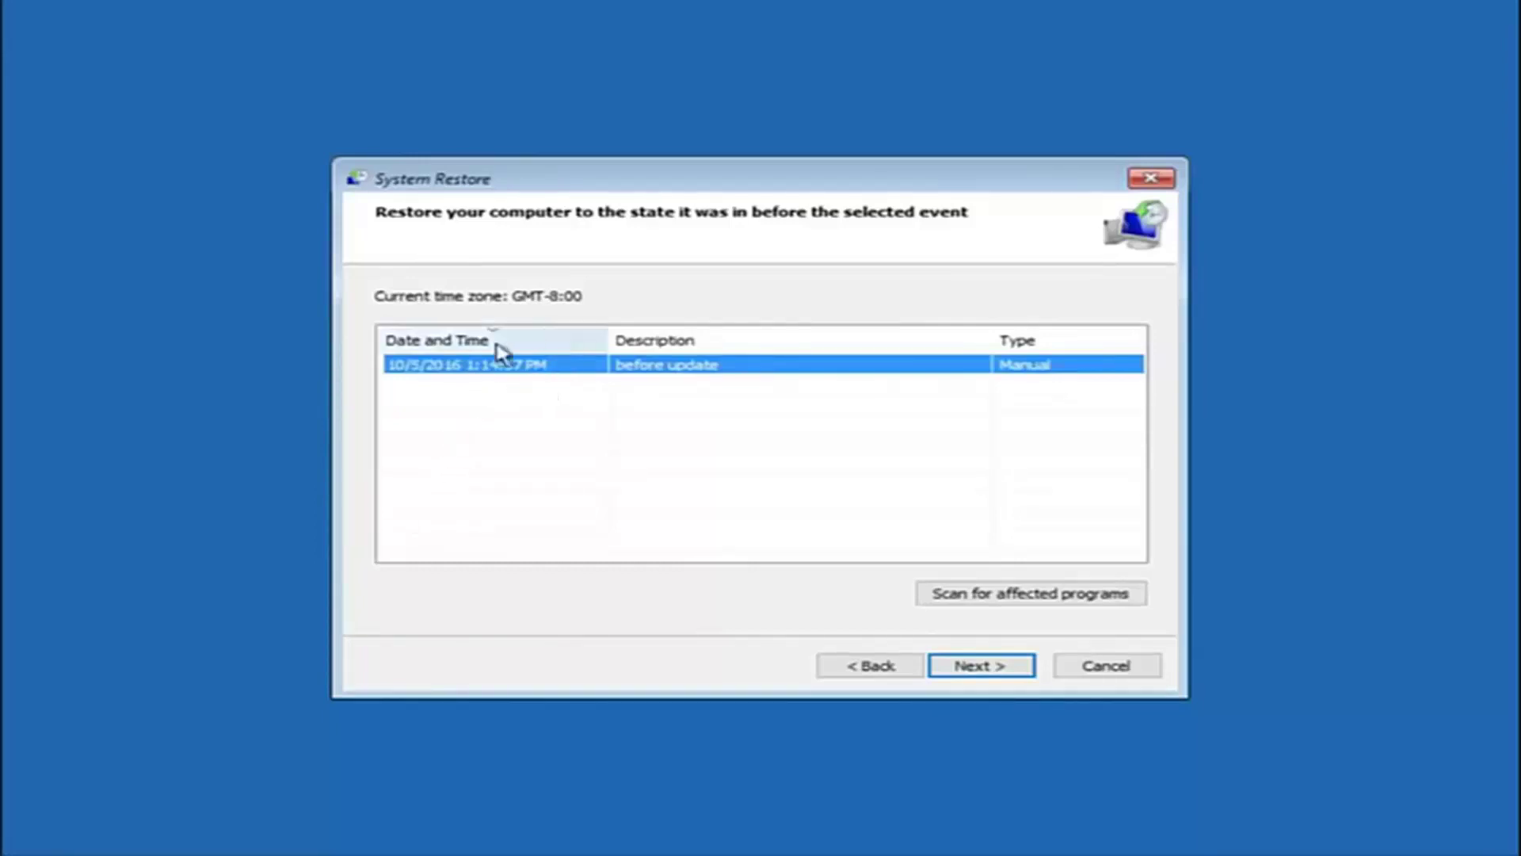
{"action": "left_click", "coordinate": [997, 675]}
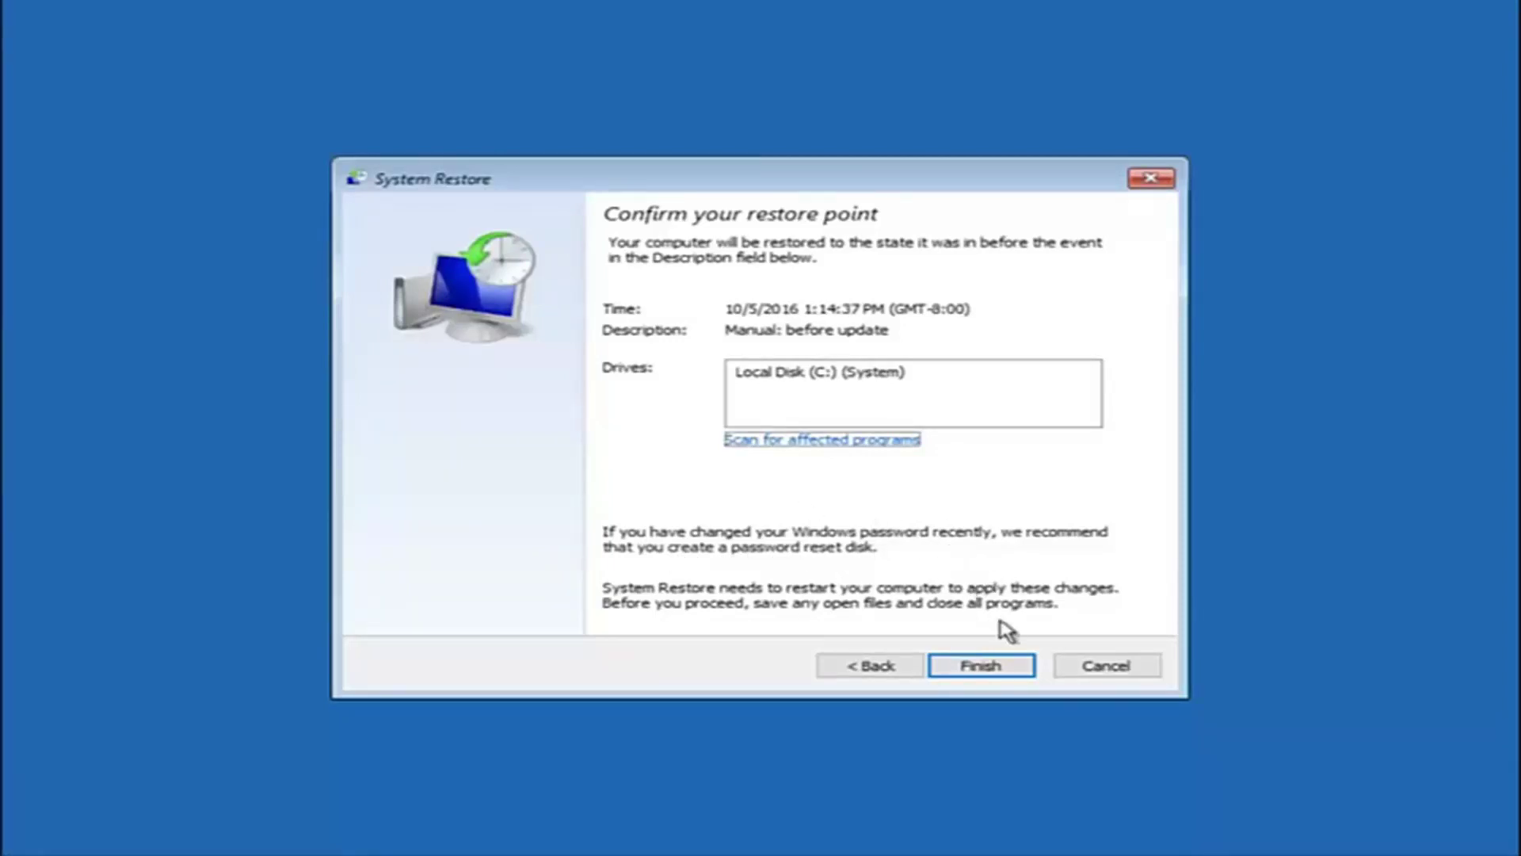
Finish and confirm the uninterruptible restore to the 10/5/2016 'before update' point.
{"action": "left_click", "coordinate": [990, 673]}
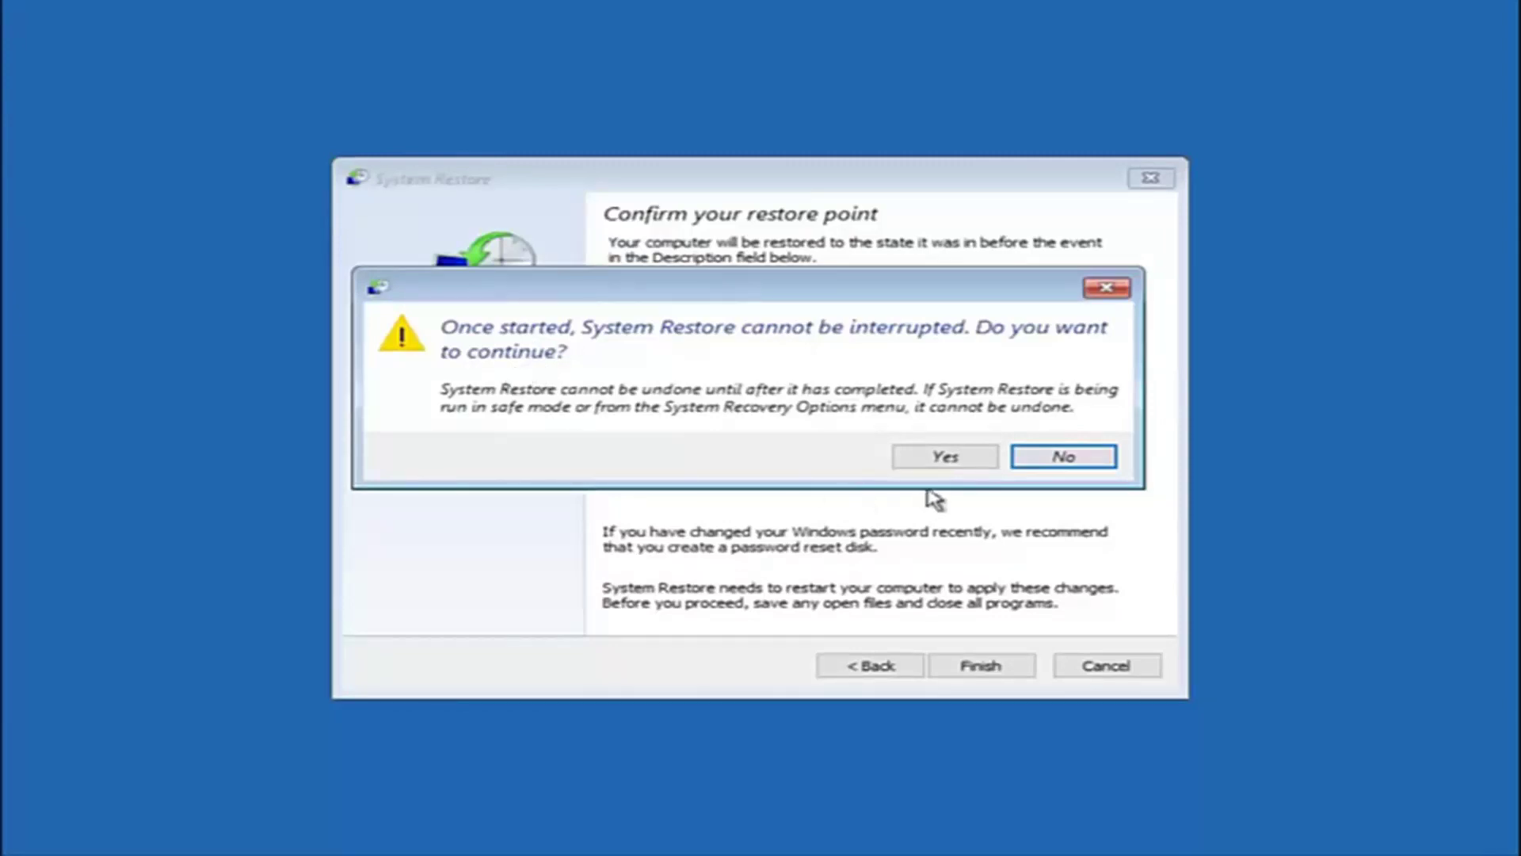
{"action": "left_click", "coordinate": [945, 458]}
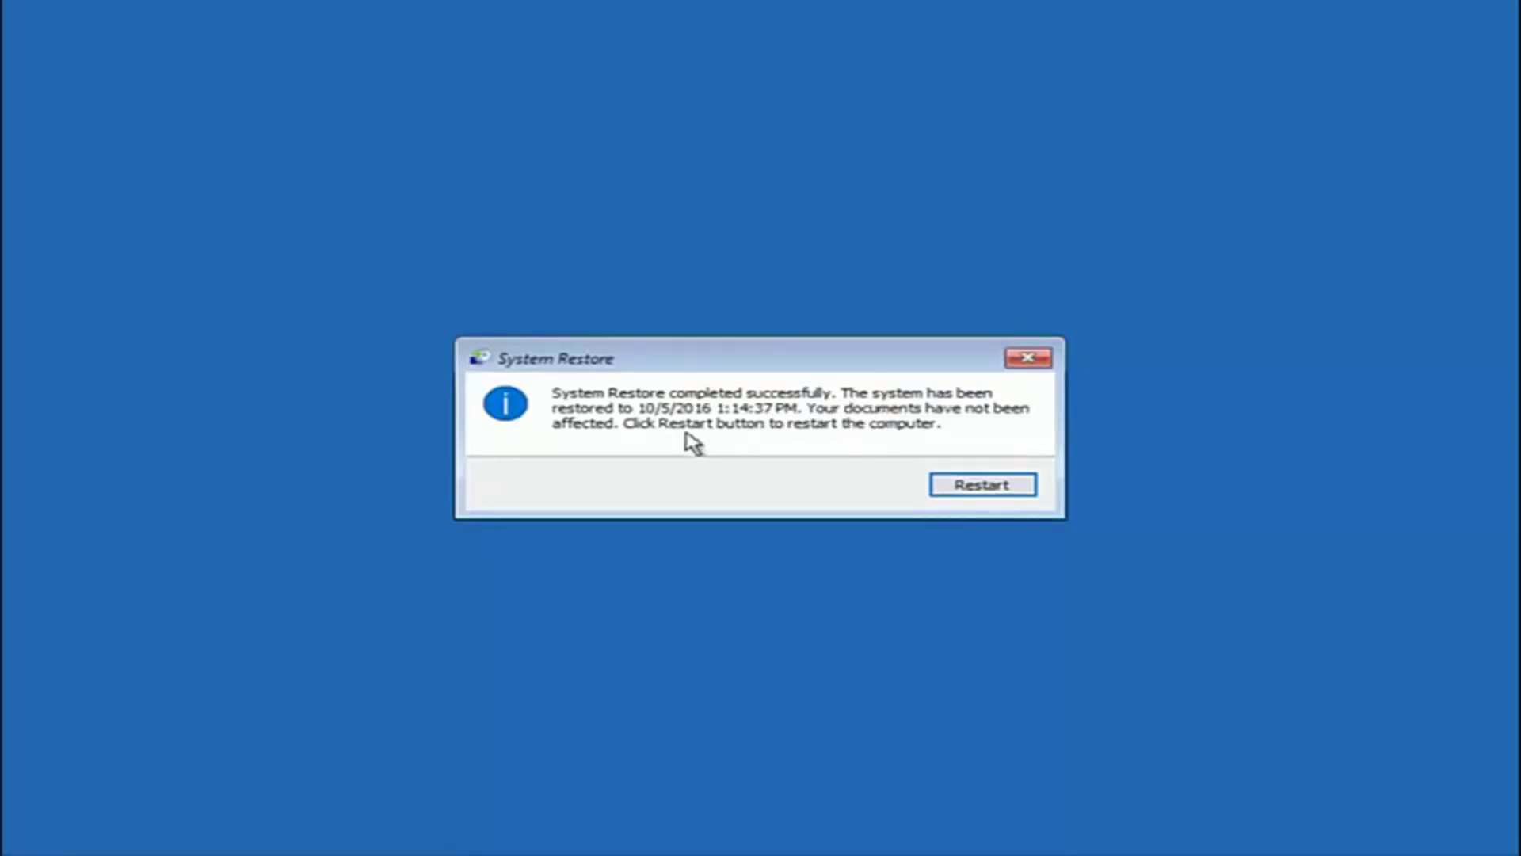
Restart the PC, then go from Automatic Repair through Troubleshoot to Advanced options.
{"action": "left_click", "coordinate": [975, 484]}
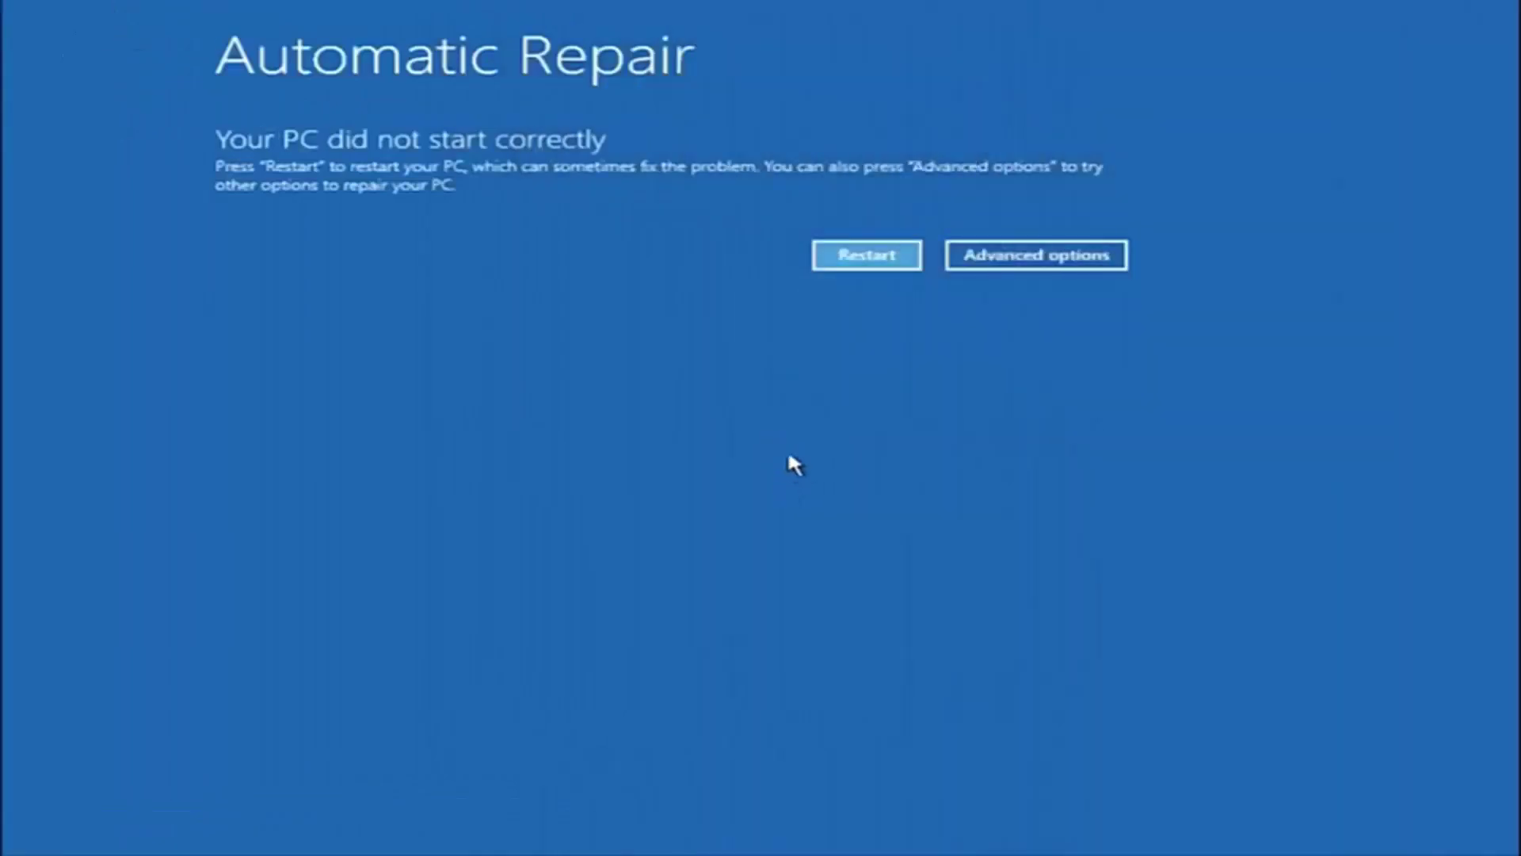
{"action": "left_click", "coordinate": [1035, 254]}
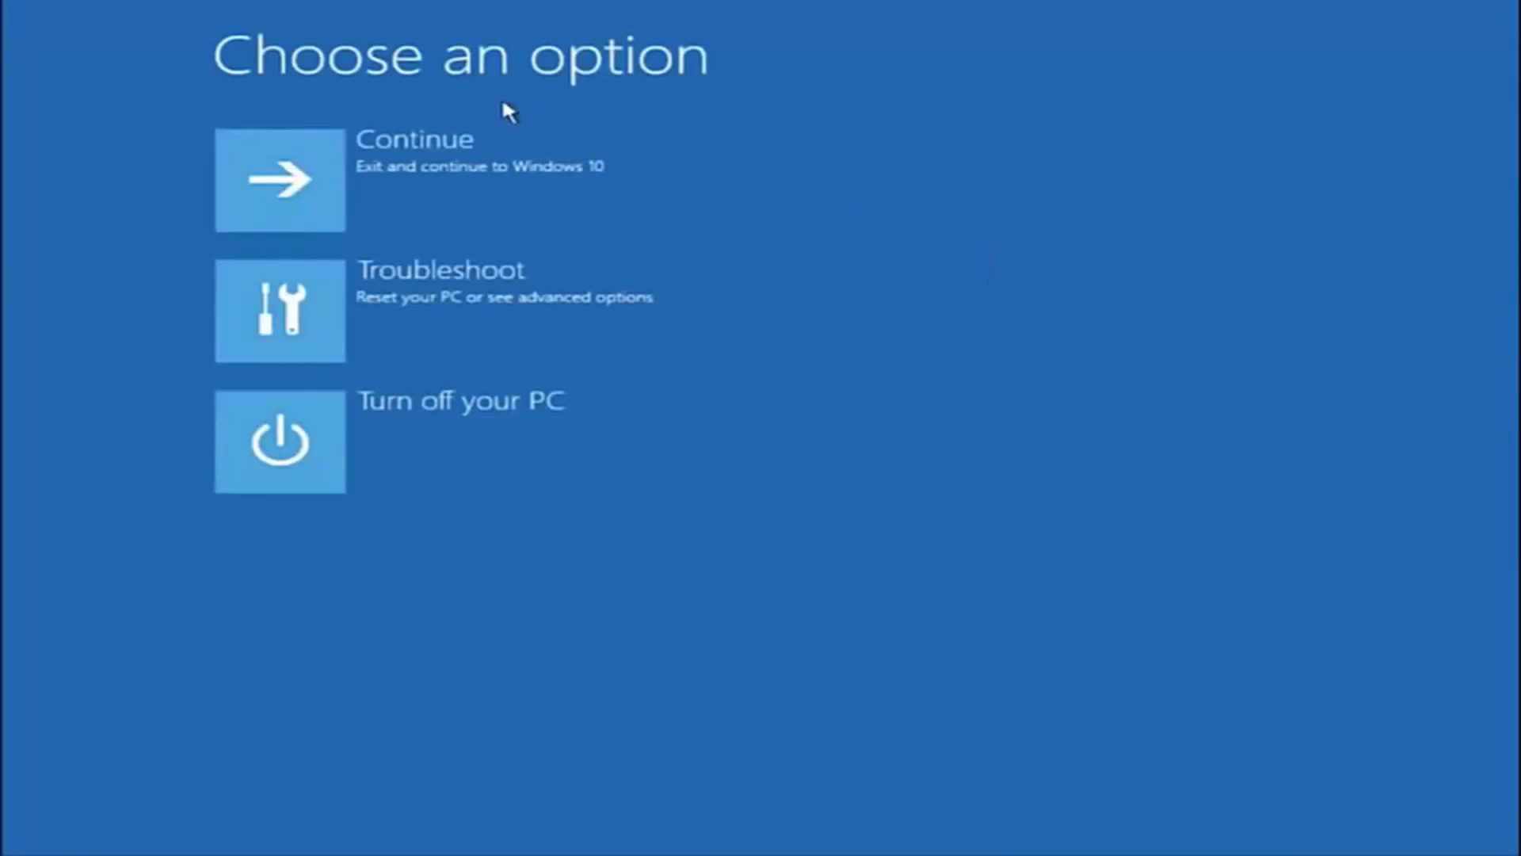
{"action": "left_click", "coordinate": [425, 292]}
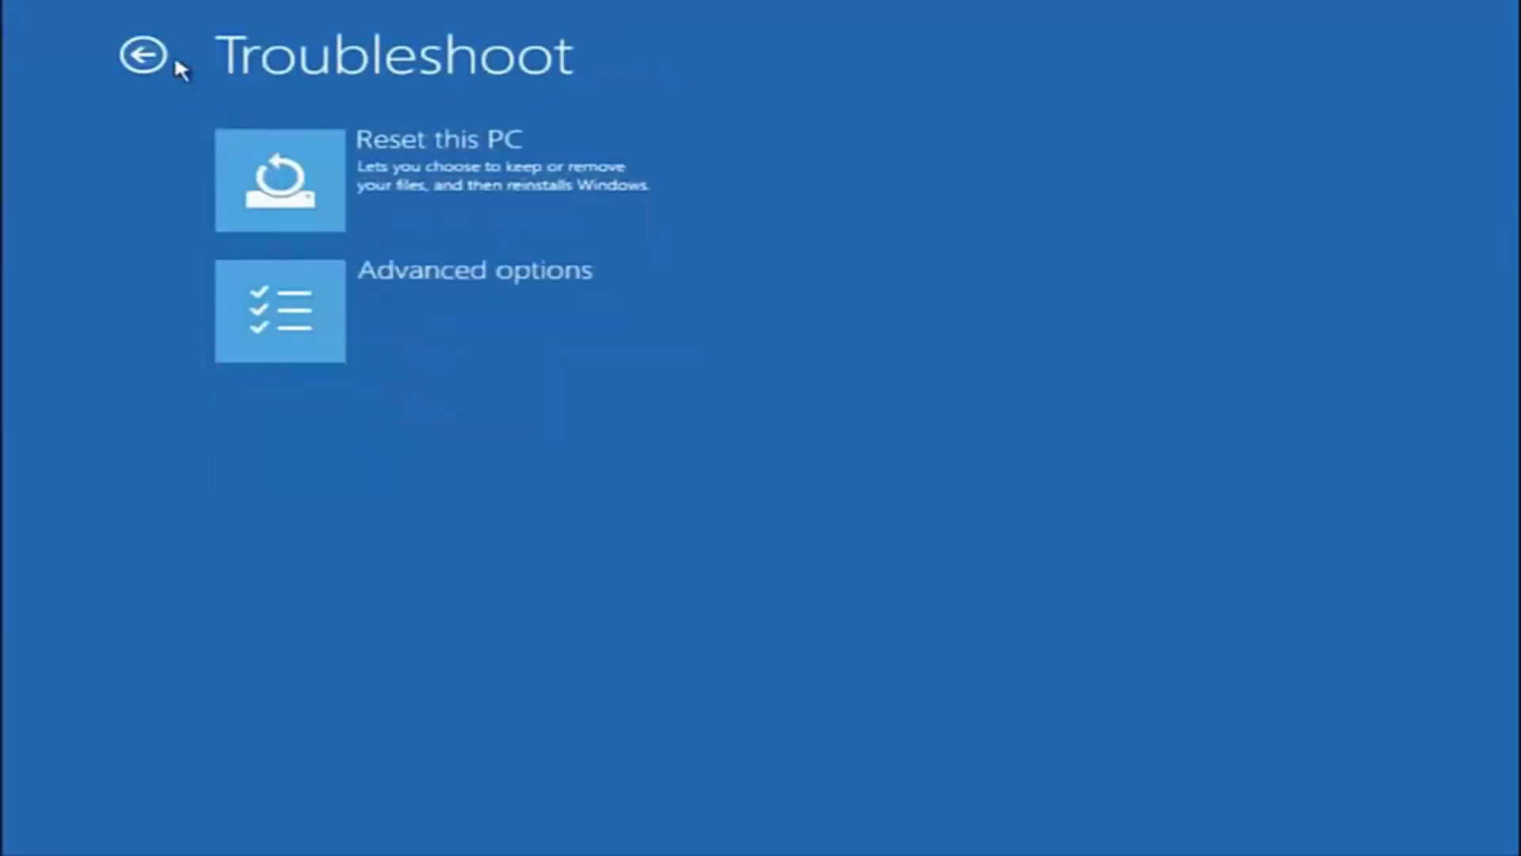
{"action": "left_click", "coordinate": [372, 317]}
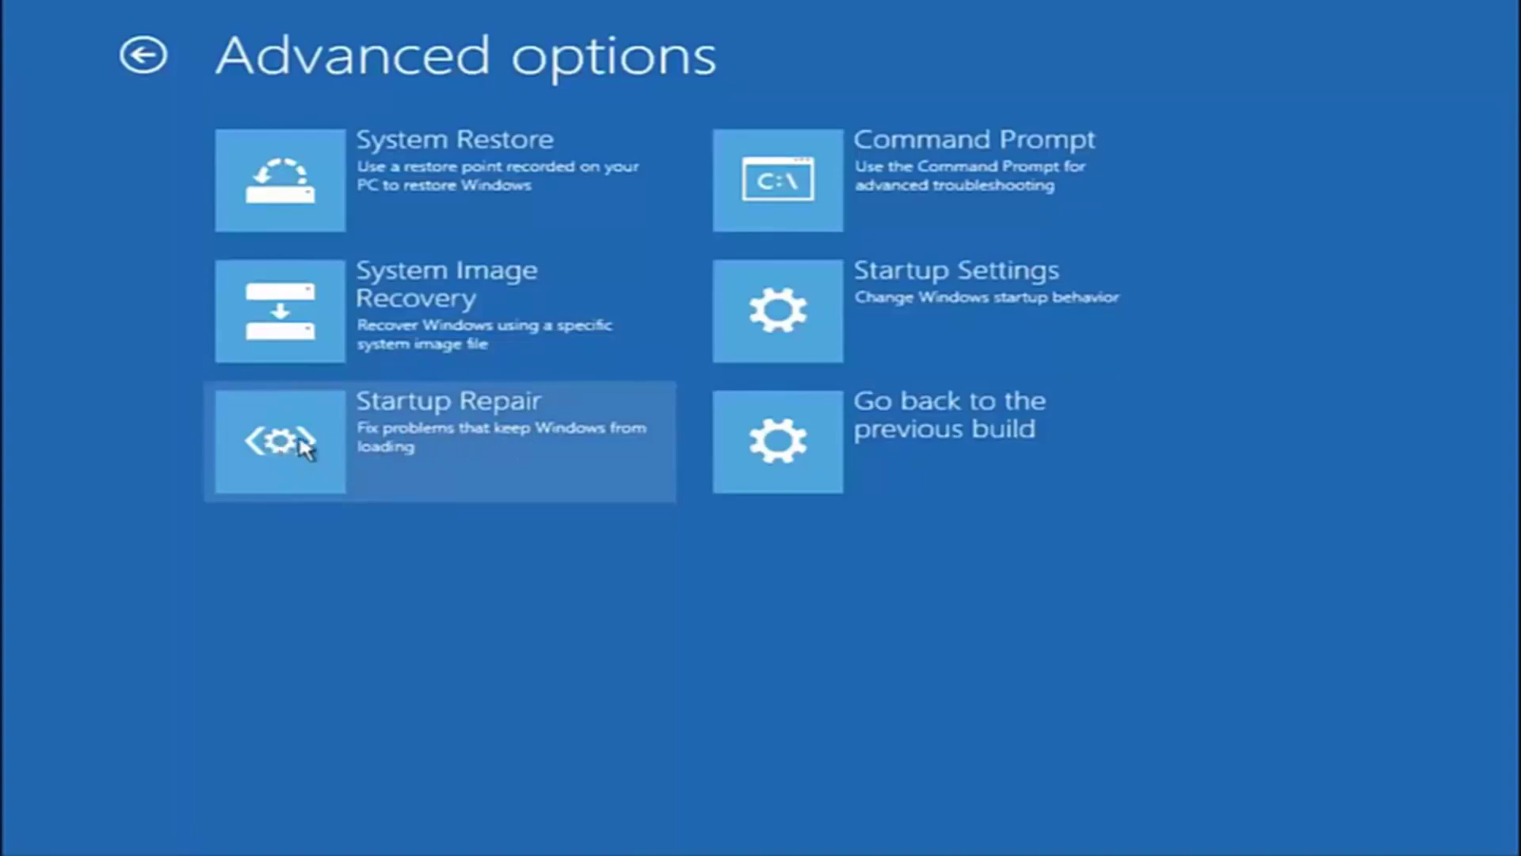
Launch Startup Repair from the Advanced options tiles.
{"action": "left_click", "coordinate": [285, 451]}
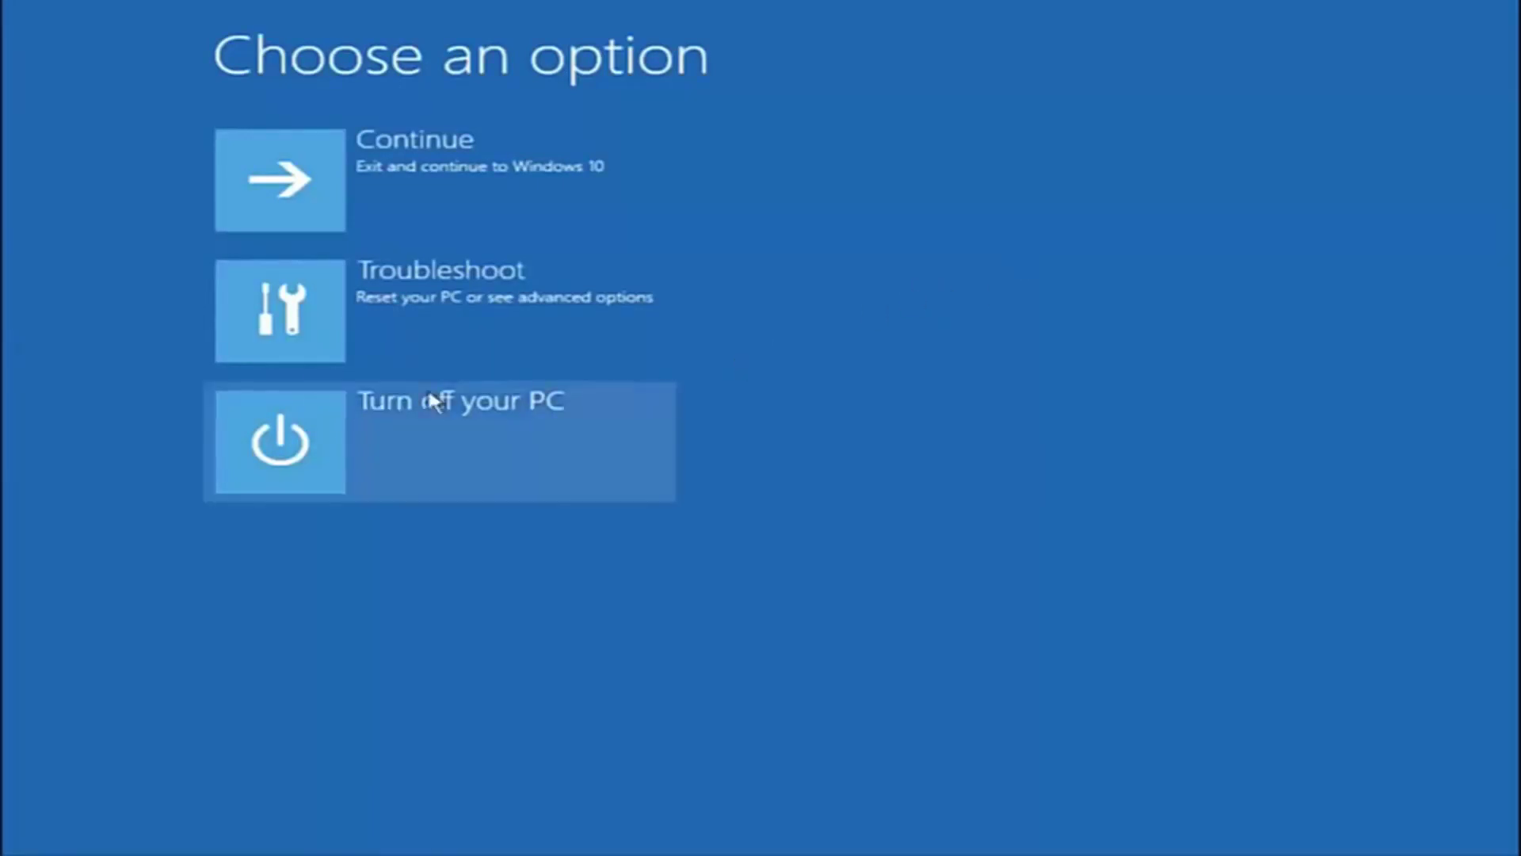
Go from Choose an option through Troubleshoot to the Advanced options menu.
{"action": "left_click", "coordinate": [295, 314]}
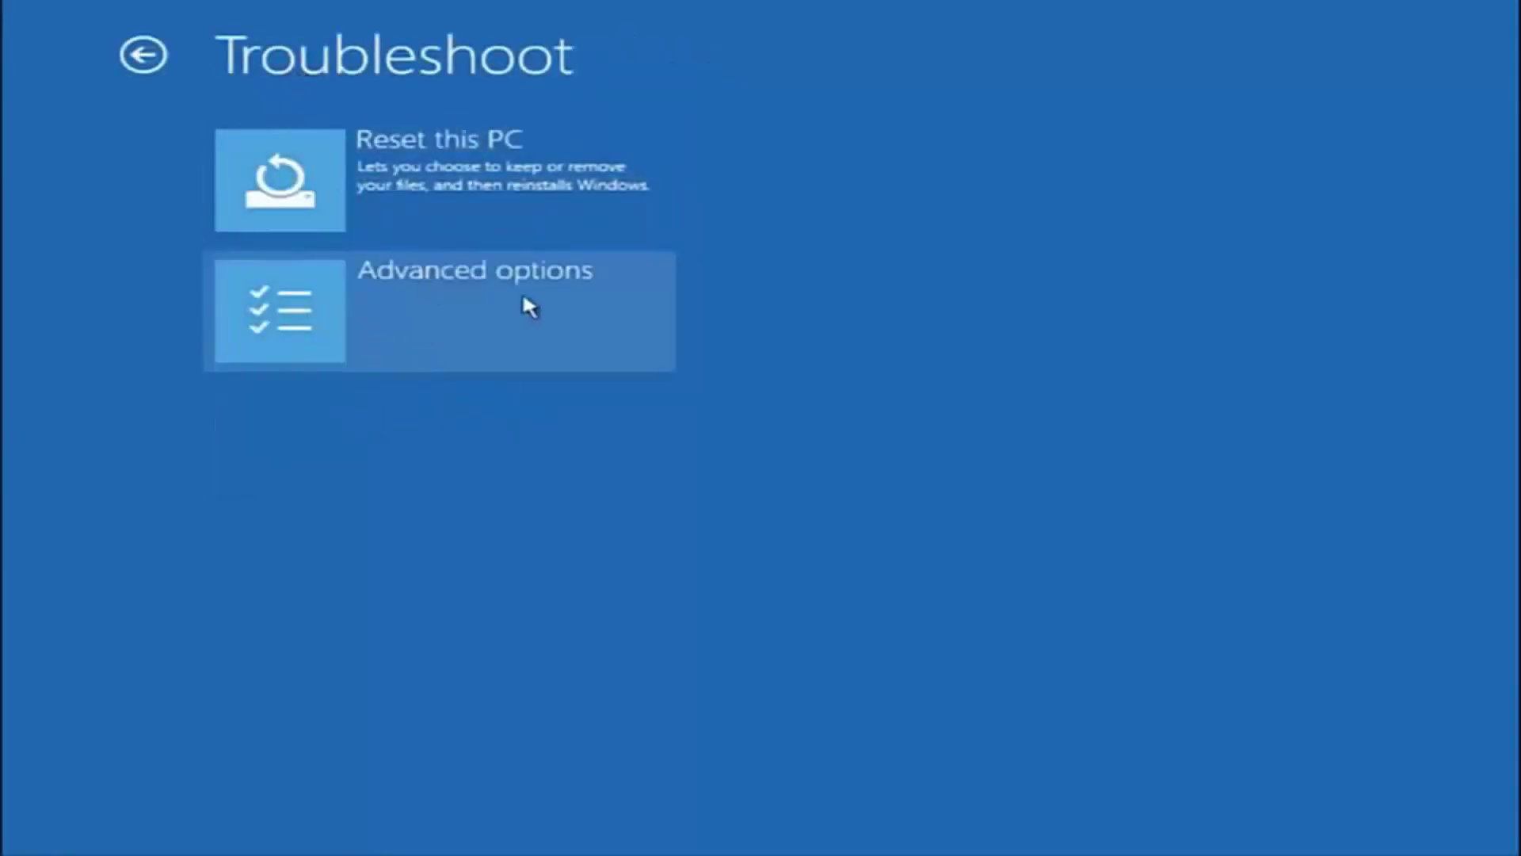
{"action": "left_click", "coordinate": [353, 289]}
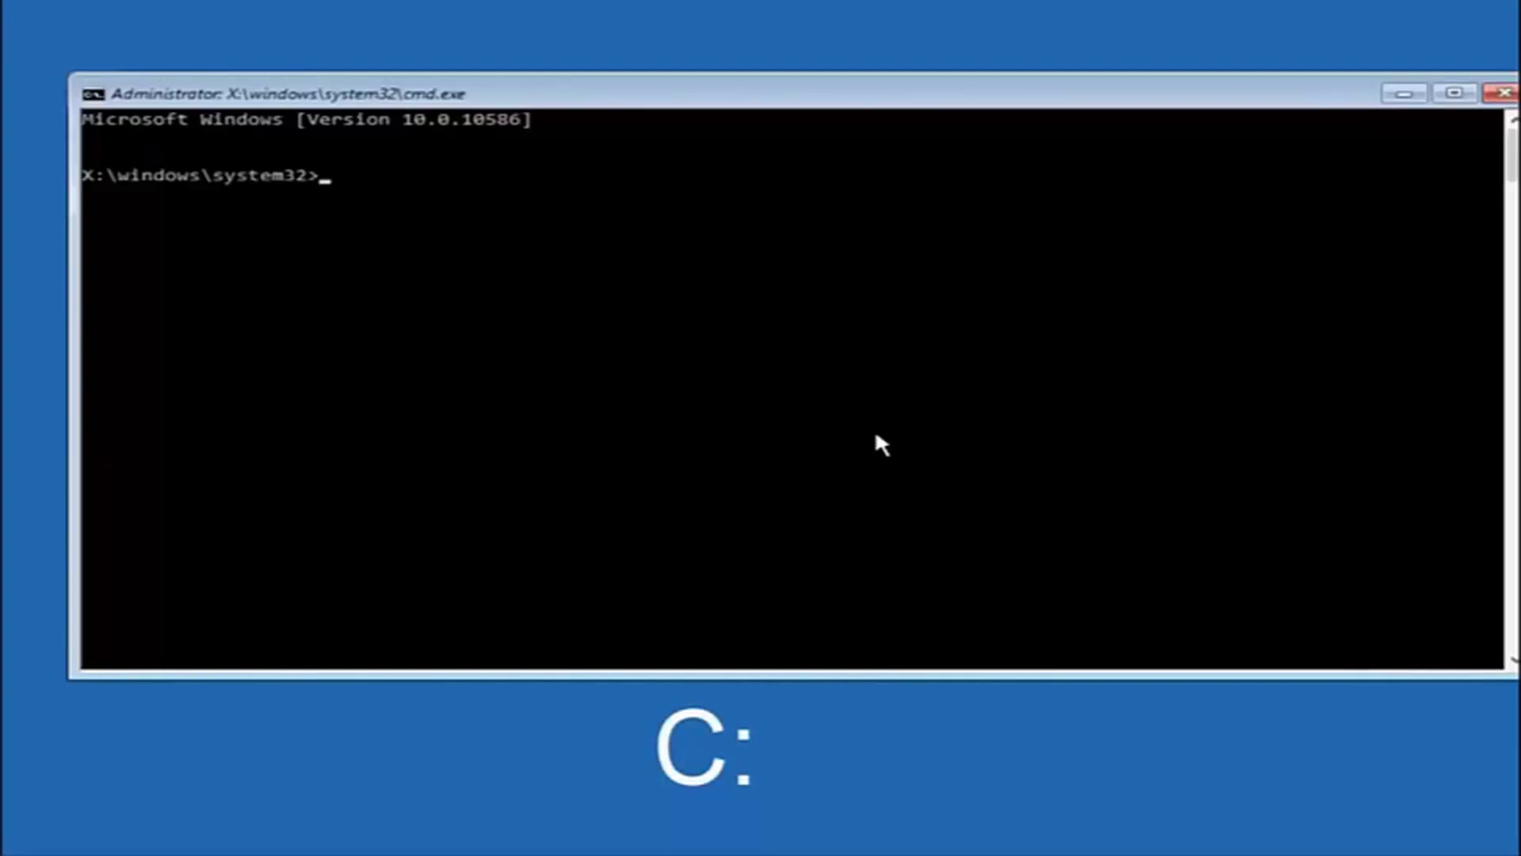
{"action": "type", "text": "c:"}
Switch to drive C: and list its root folders with dir.
{"action": "key", "text": "Return"}
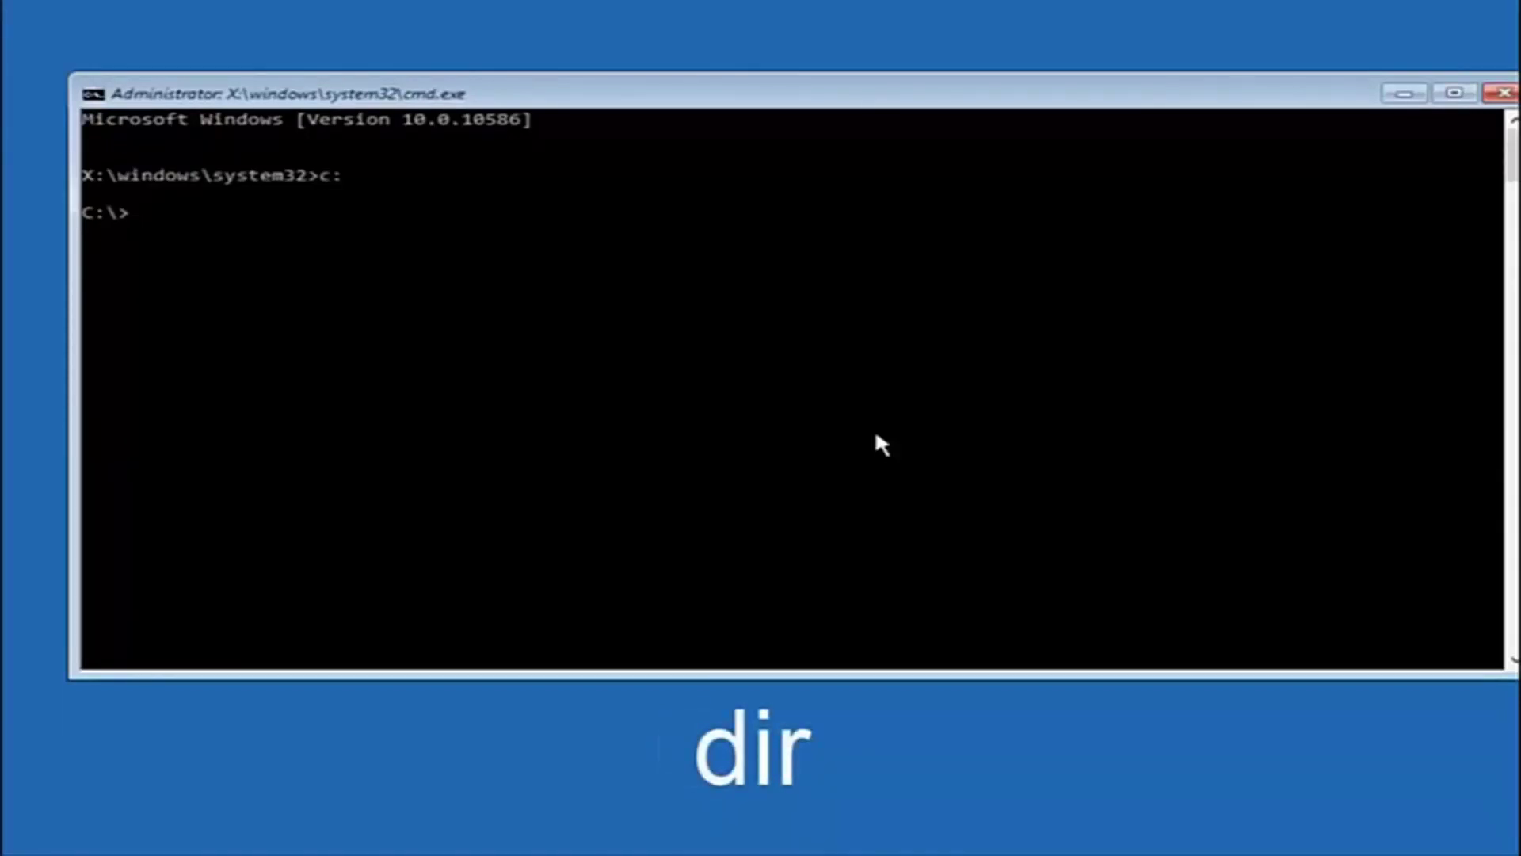
{"action": "type", "text": "dir"}
{"action": "key", "text": "Return"}
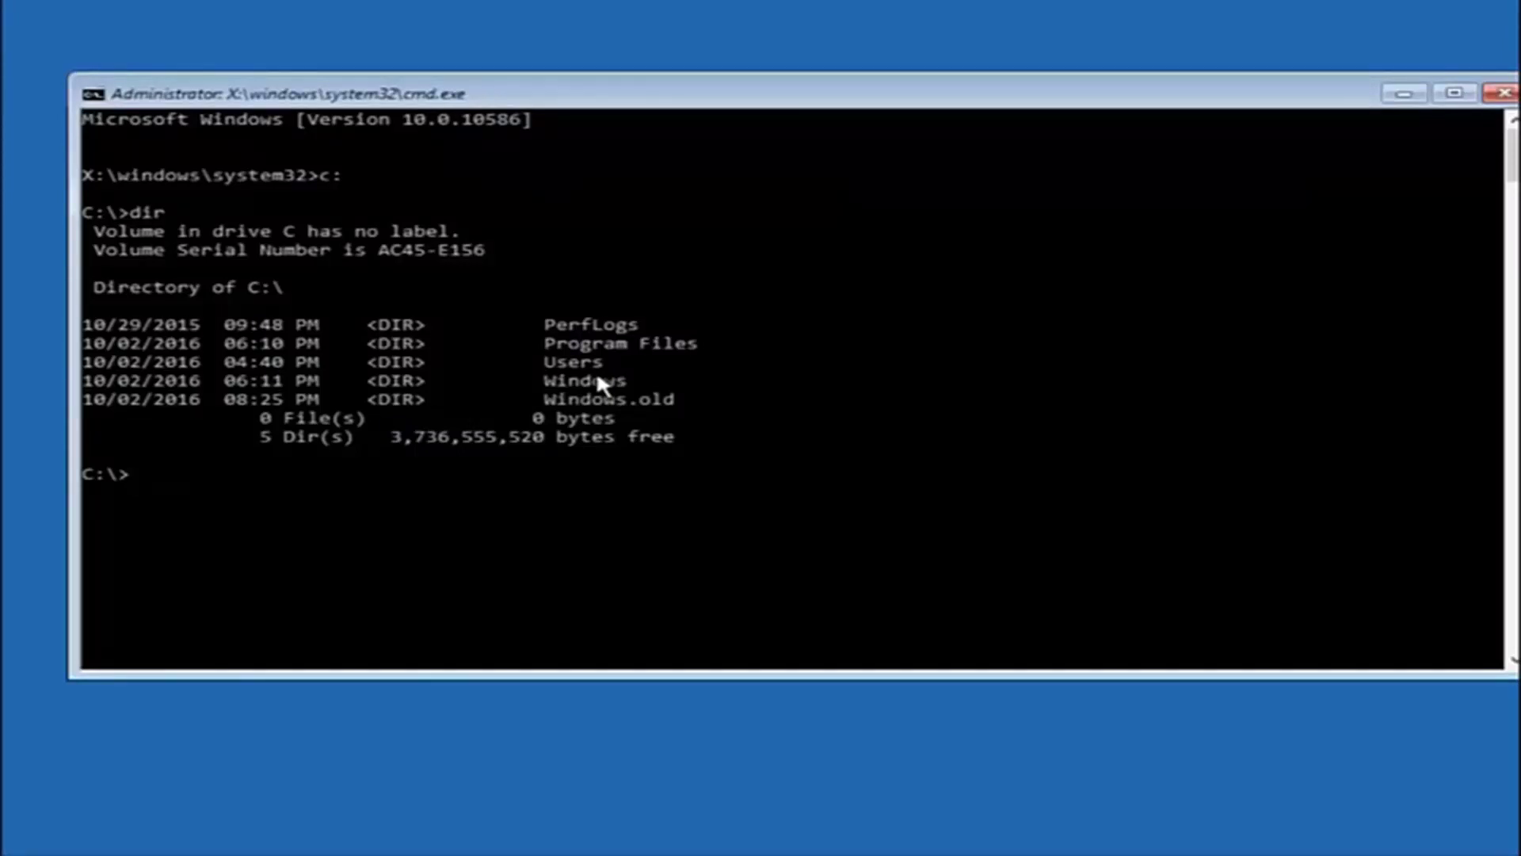
{"action": "type", "text": "cd"}
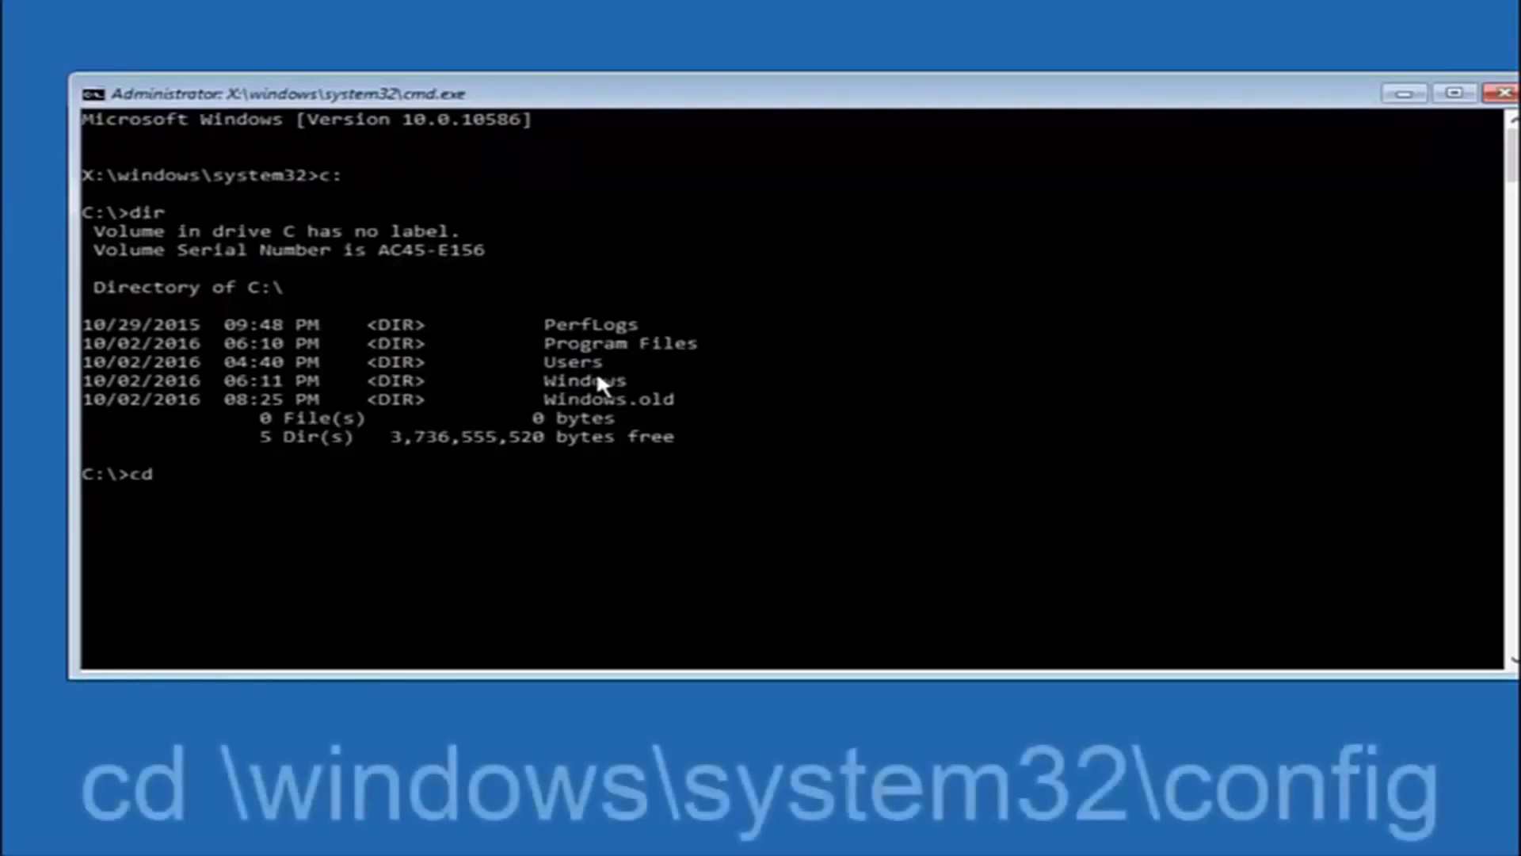
{"action": "type", "text": " \\windows\\"}
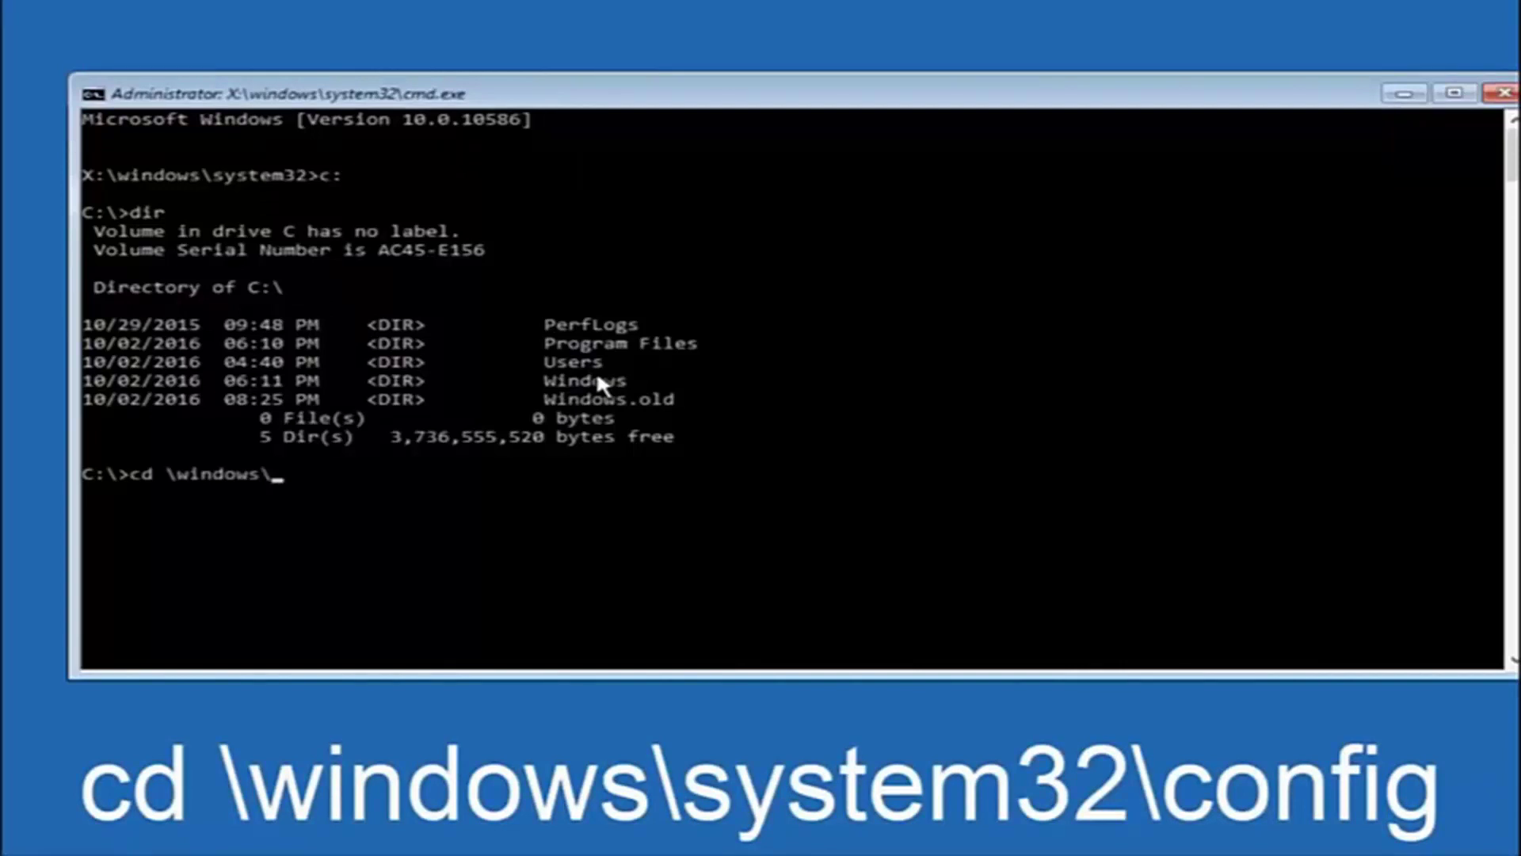
{"action": "type", "text": "system32"}
{"action": "type", "text": "\\config"}
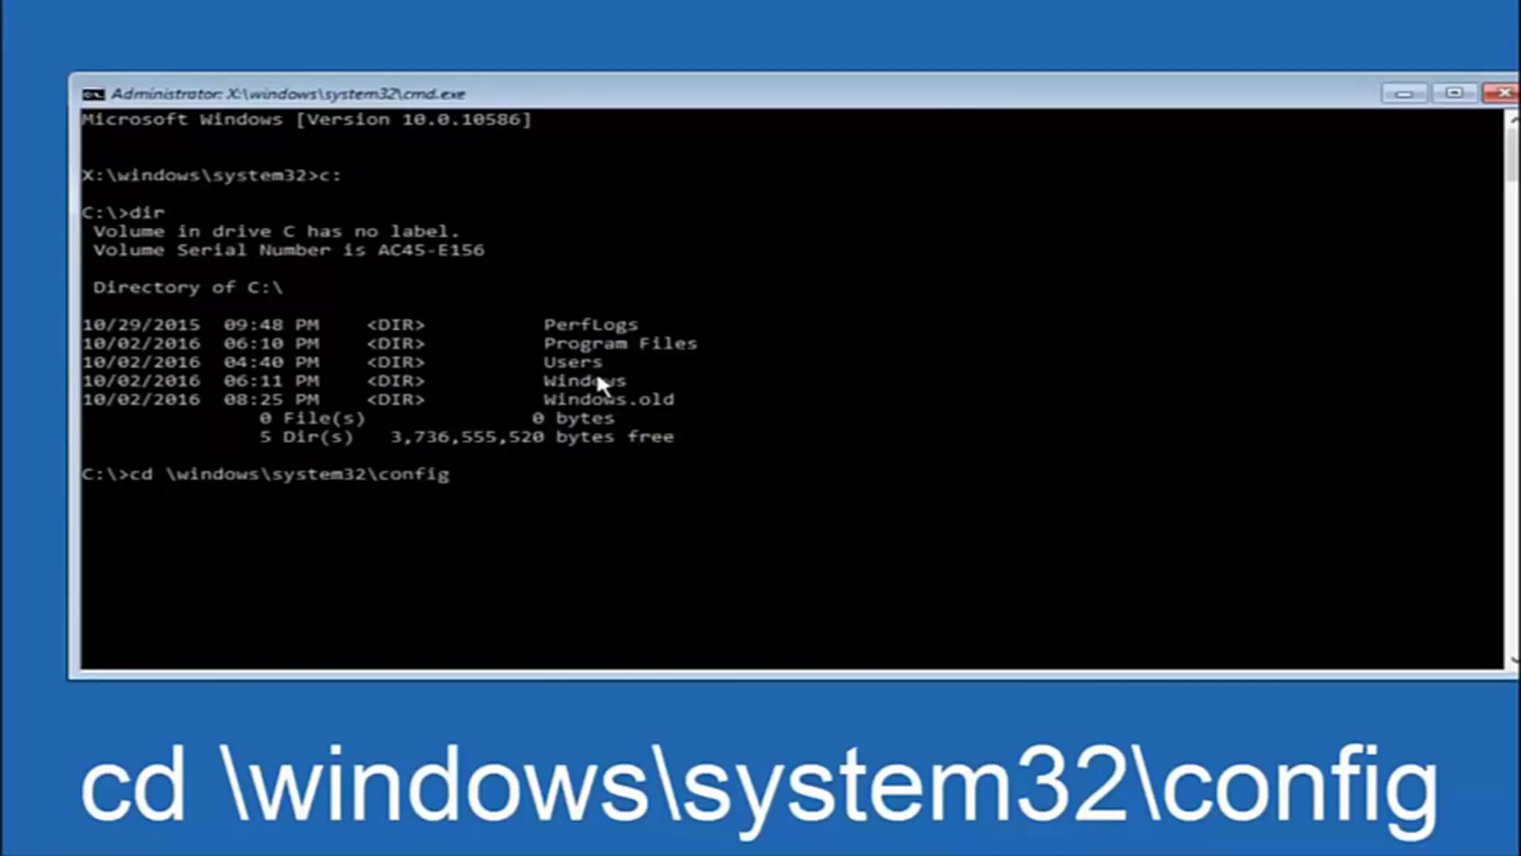
Change the working directory to C:\Windows\System32\config.
{"action": "key", "text": "Return"}
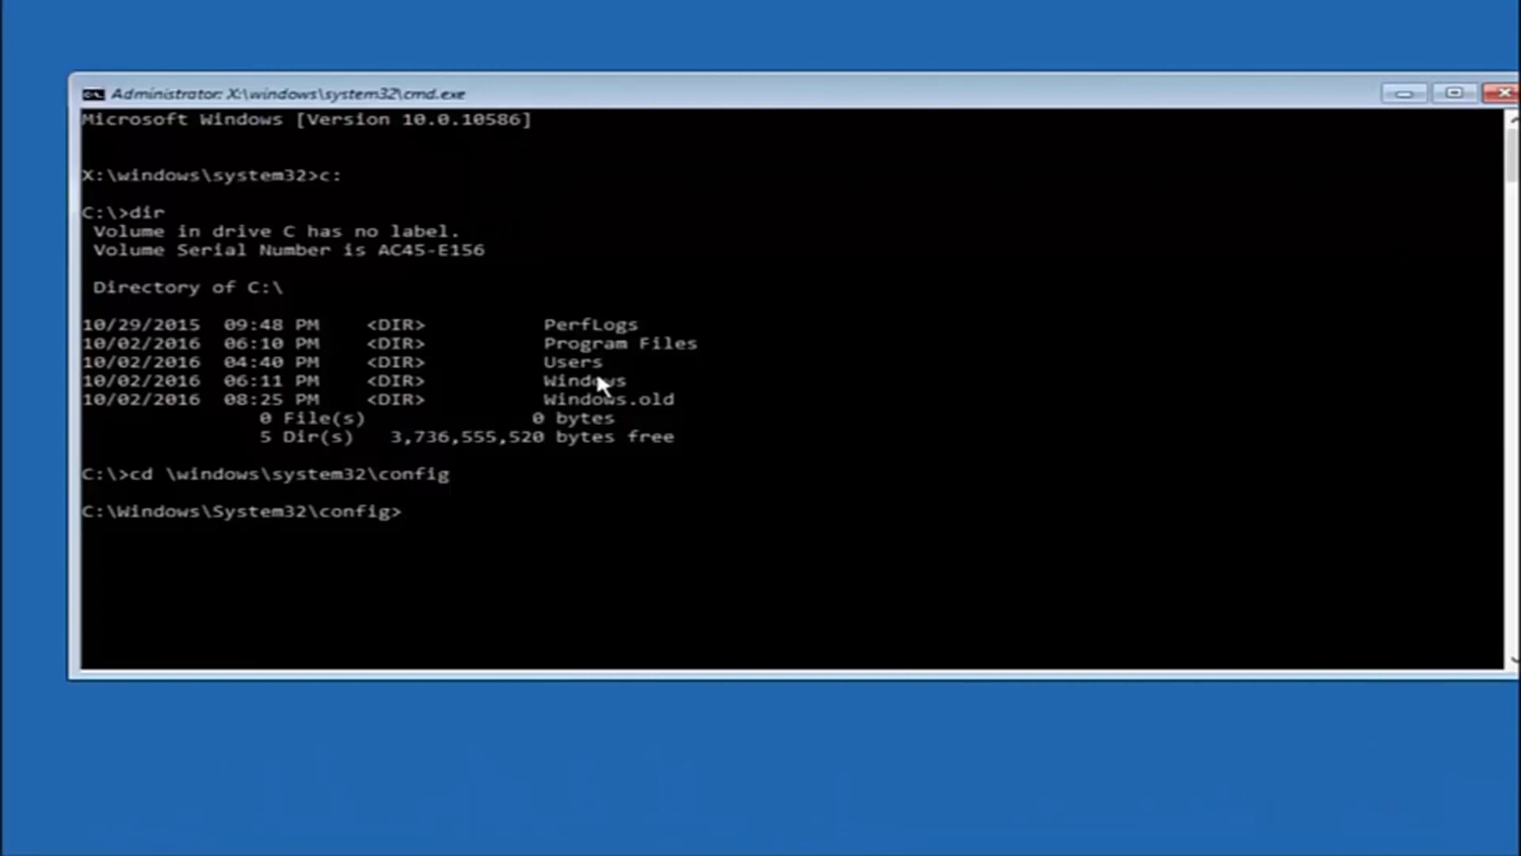
{"action": "type", "text": "md"}
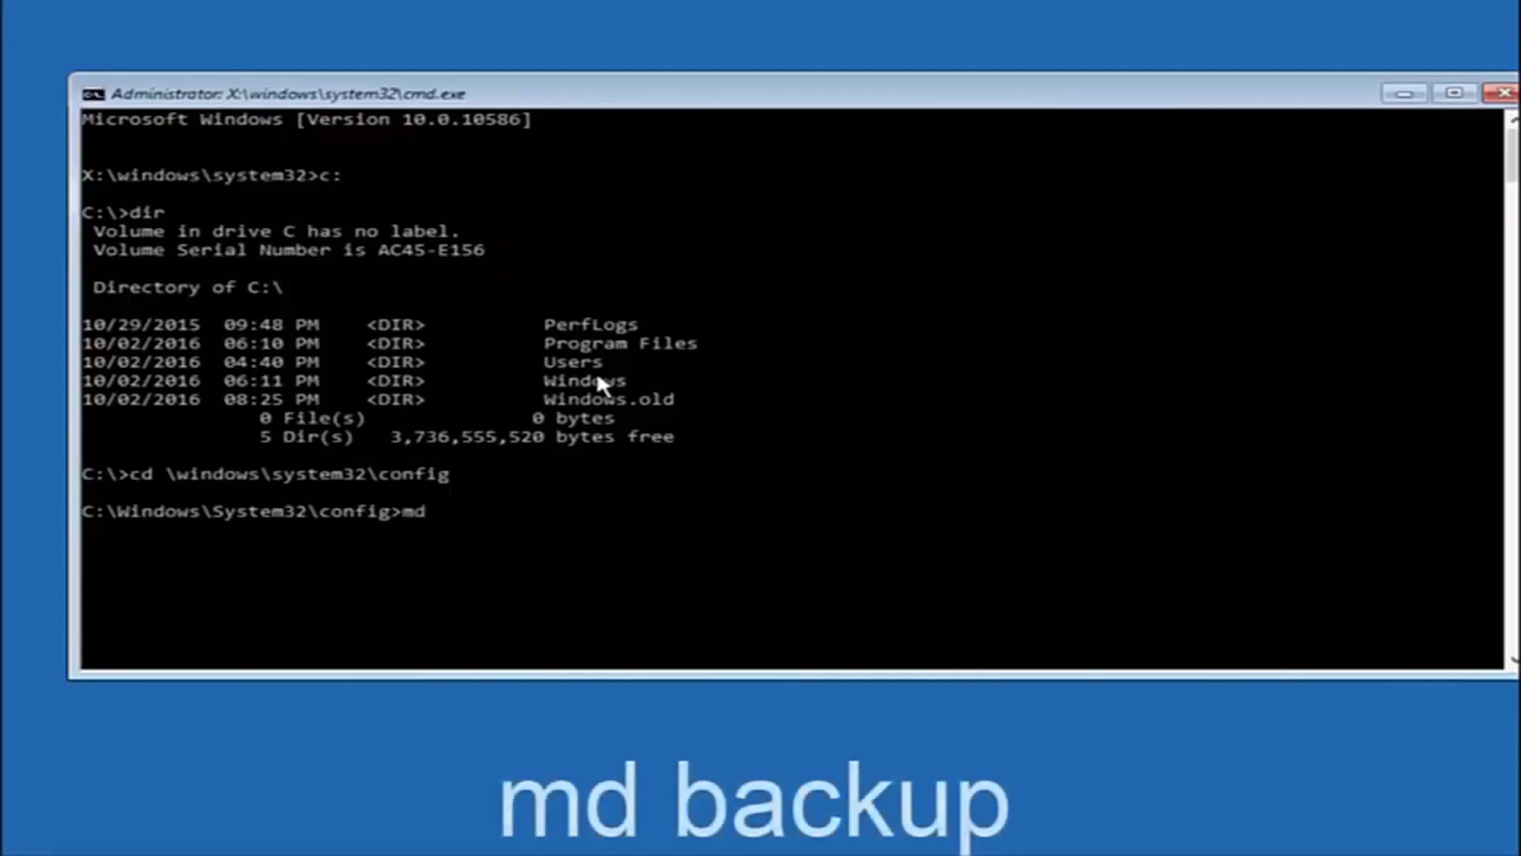
{"action": "type", "text": " back"}
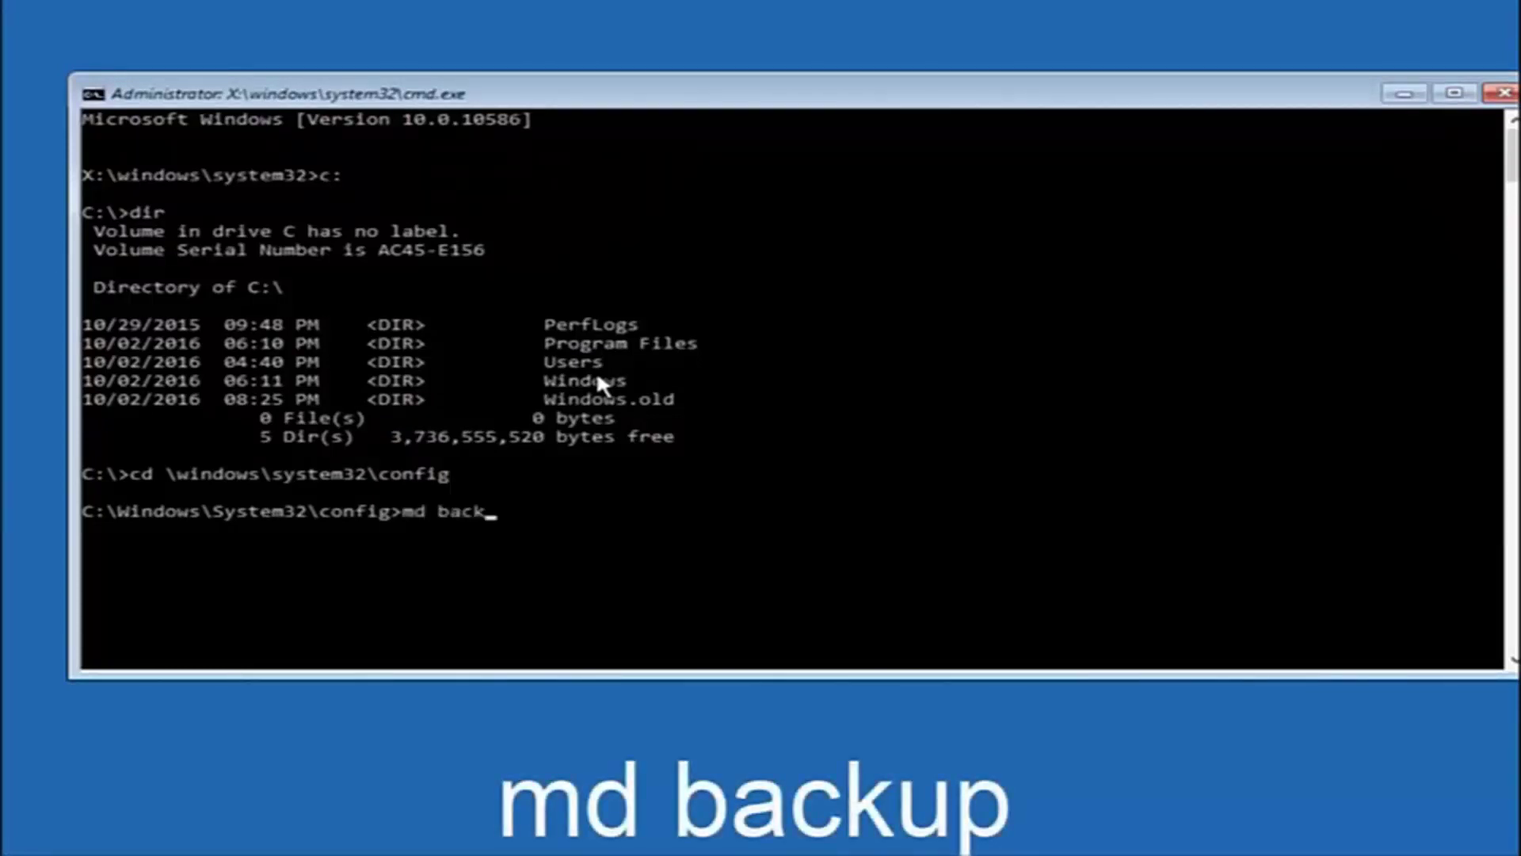
{"action": "type", "text": "up"}
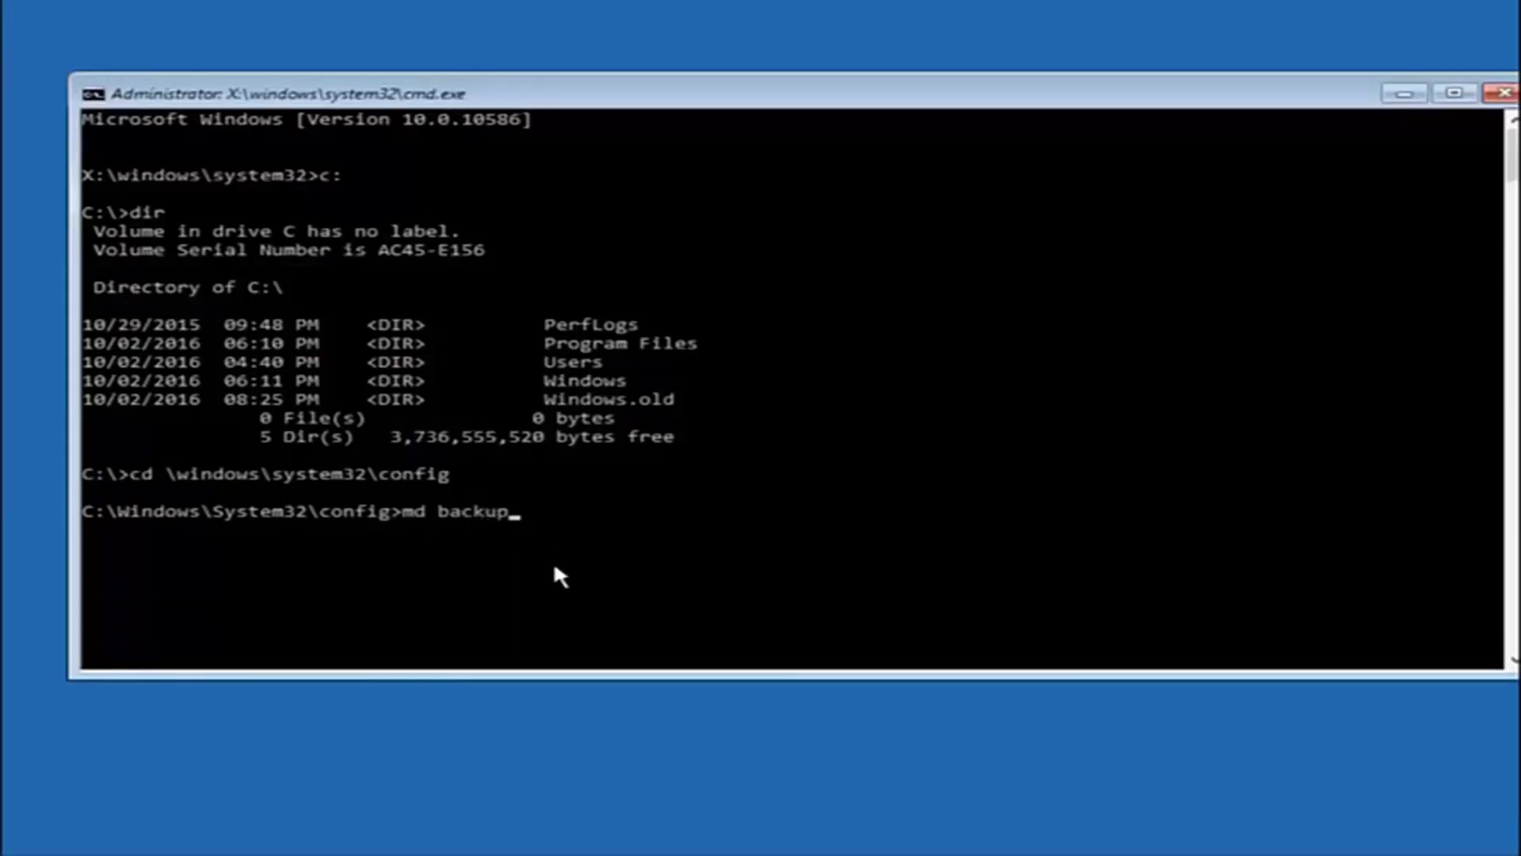
Create a folder named 'backup' in the config folder with md.
{"action": "key", "text": "Return"}
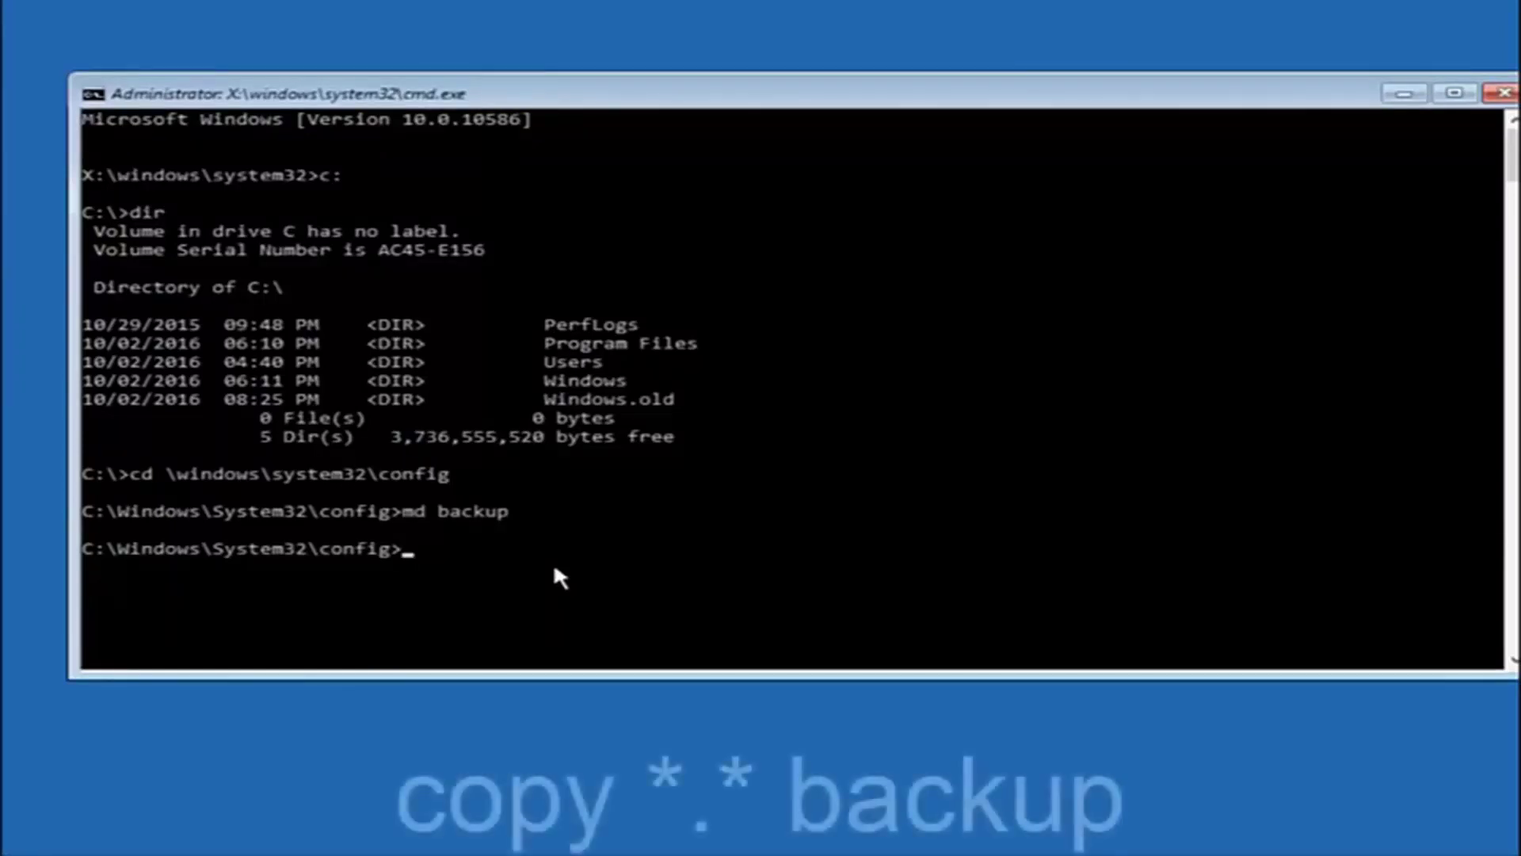
{"action": "type", "text": "copy"}
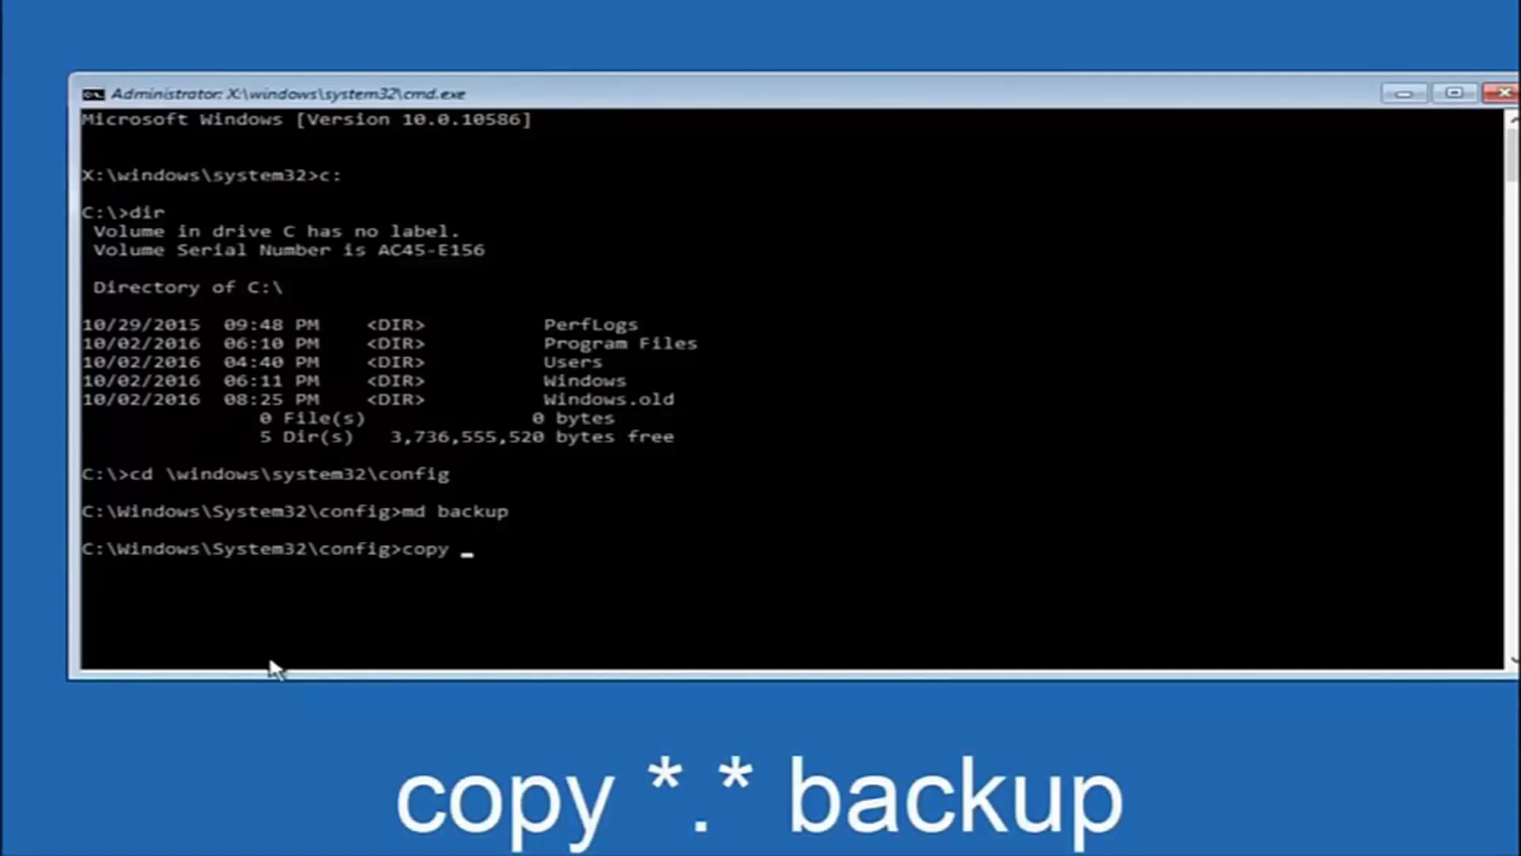
{"action": "type", "text": " *"}
{"action": "type", "text": "."}
{"action": "type", "text": "*"}
{"action": "type", "text": "backup"}
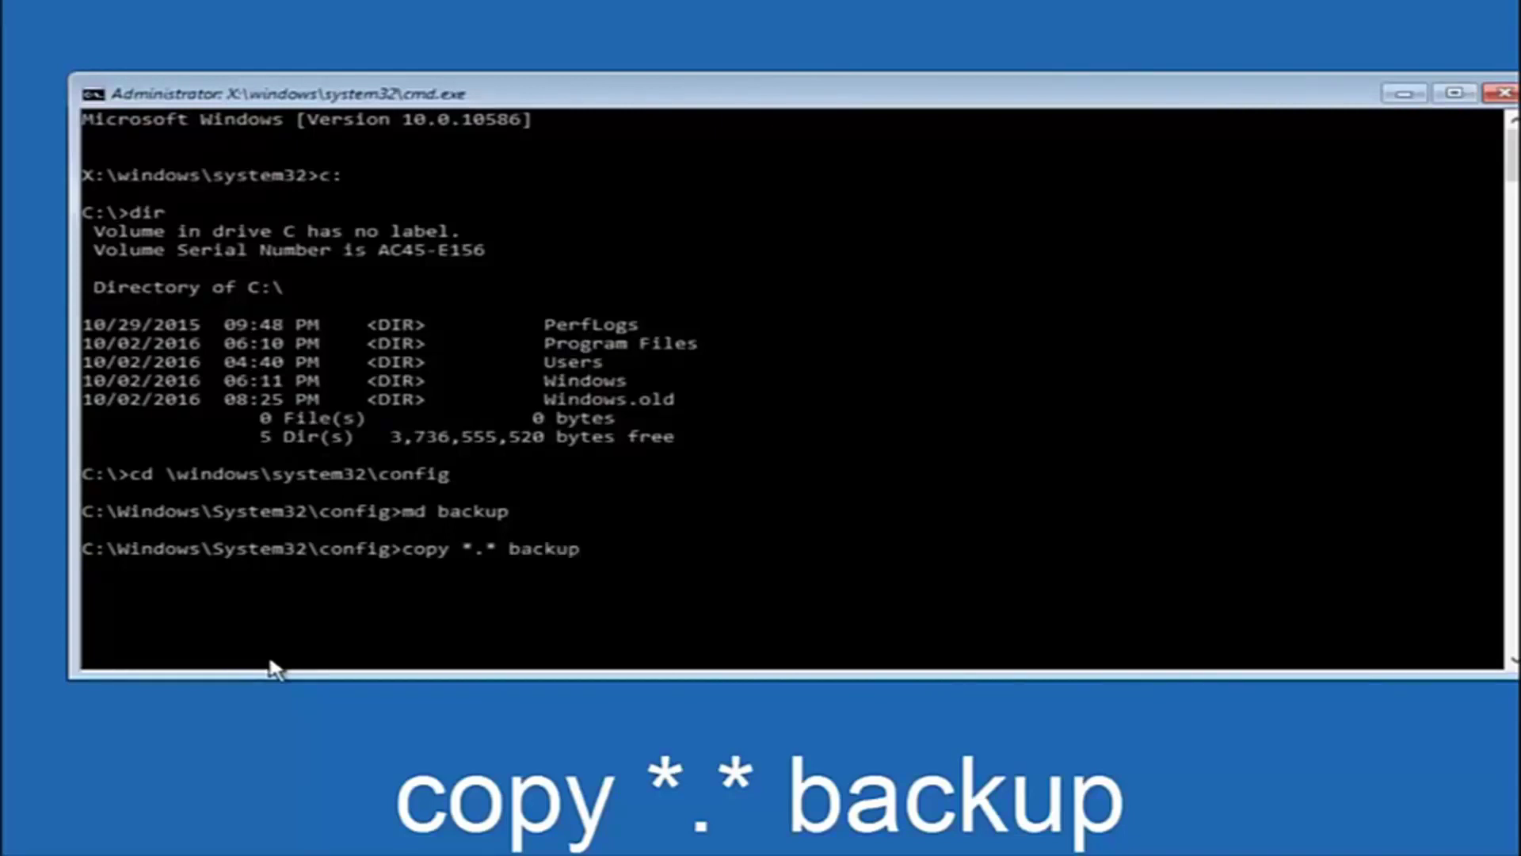
Copy all ten config files (*.*) into the backup folder.
{"action": "key", "text": "Return"}
{"action": "type", "text": "c"}
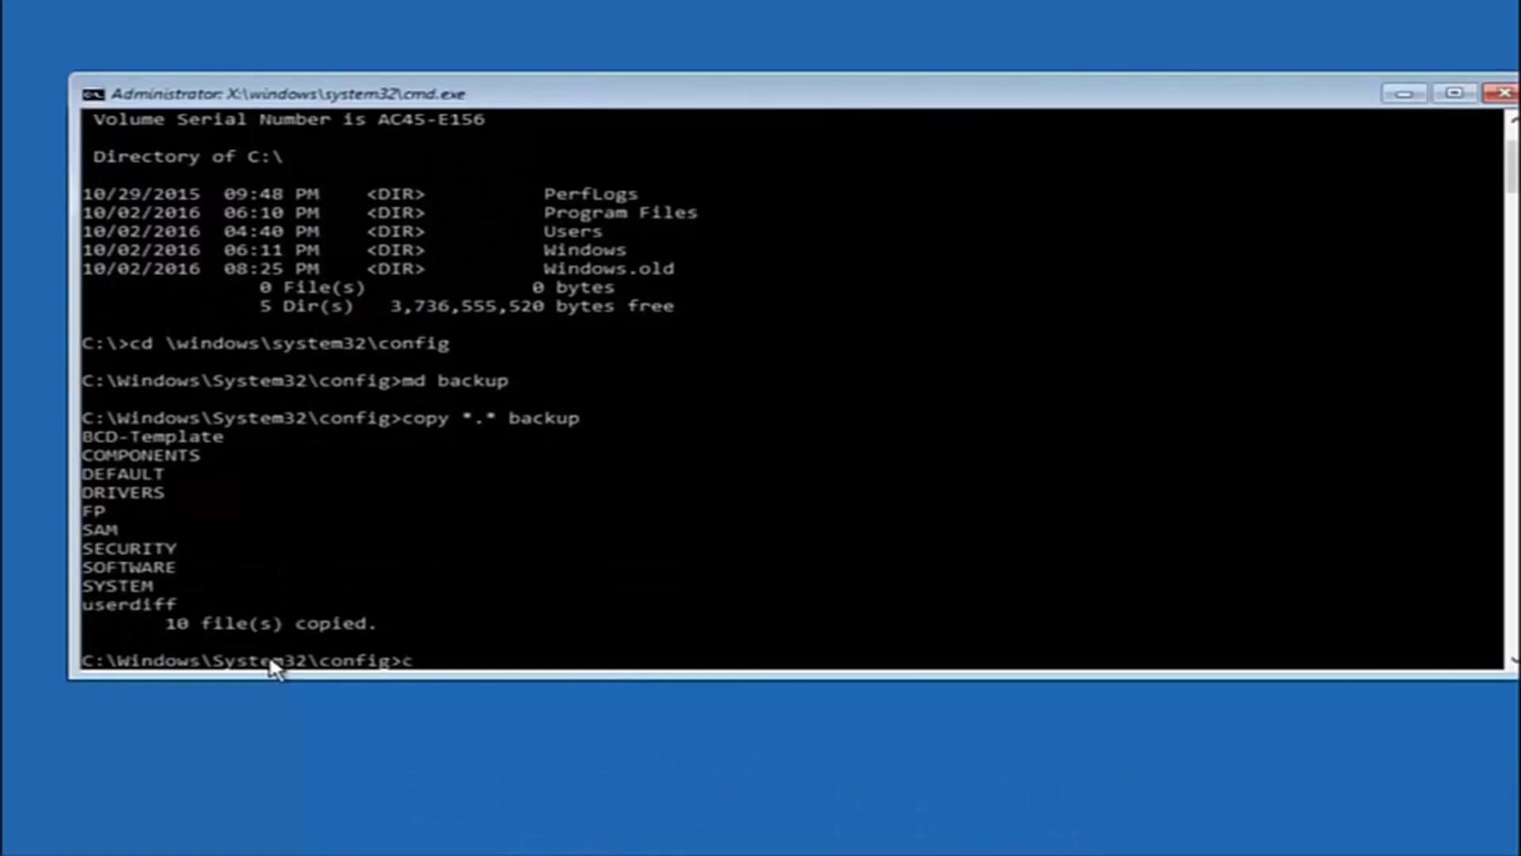
{"action": "type", "text": "d"}
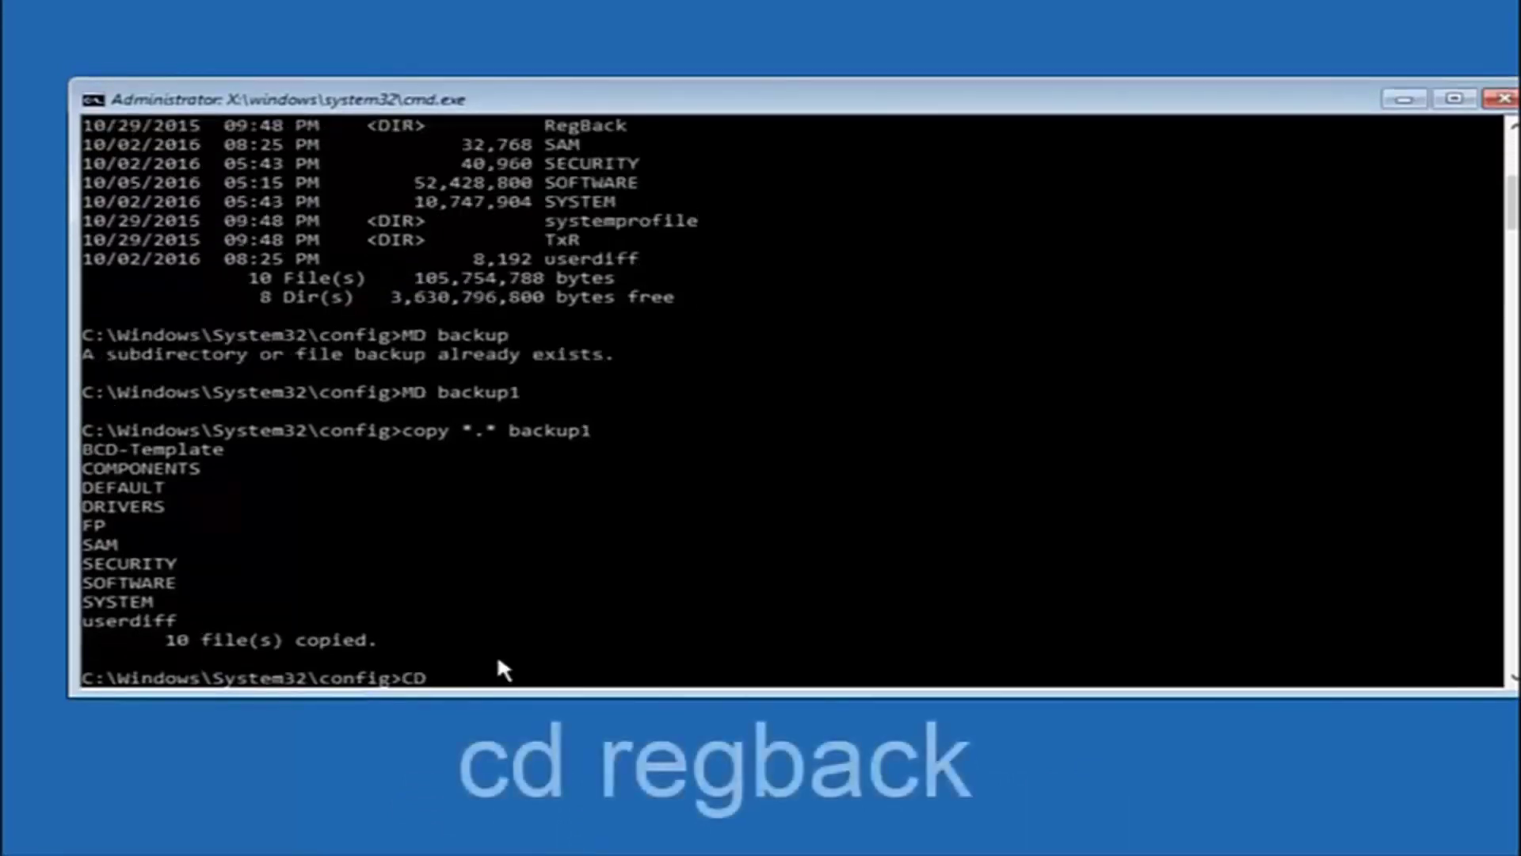
{"action": "type", "text": " regback"}
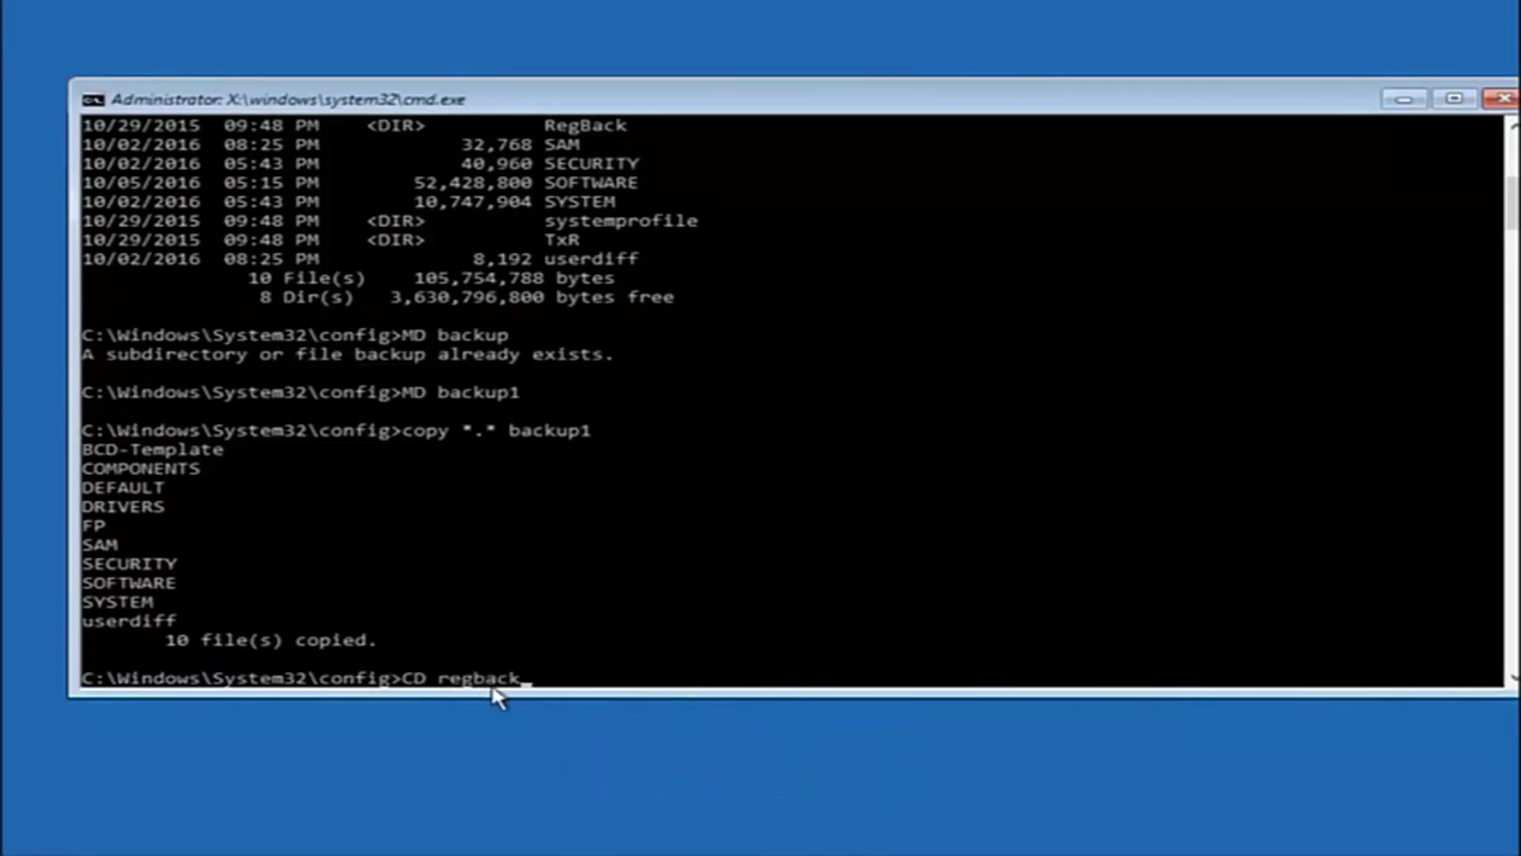
Enter the RegBack folder and list its five 0-byte hive files.
{"action": "key", "text": "Return"}
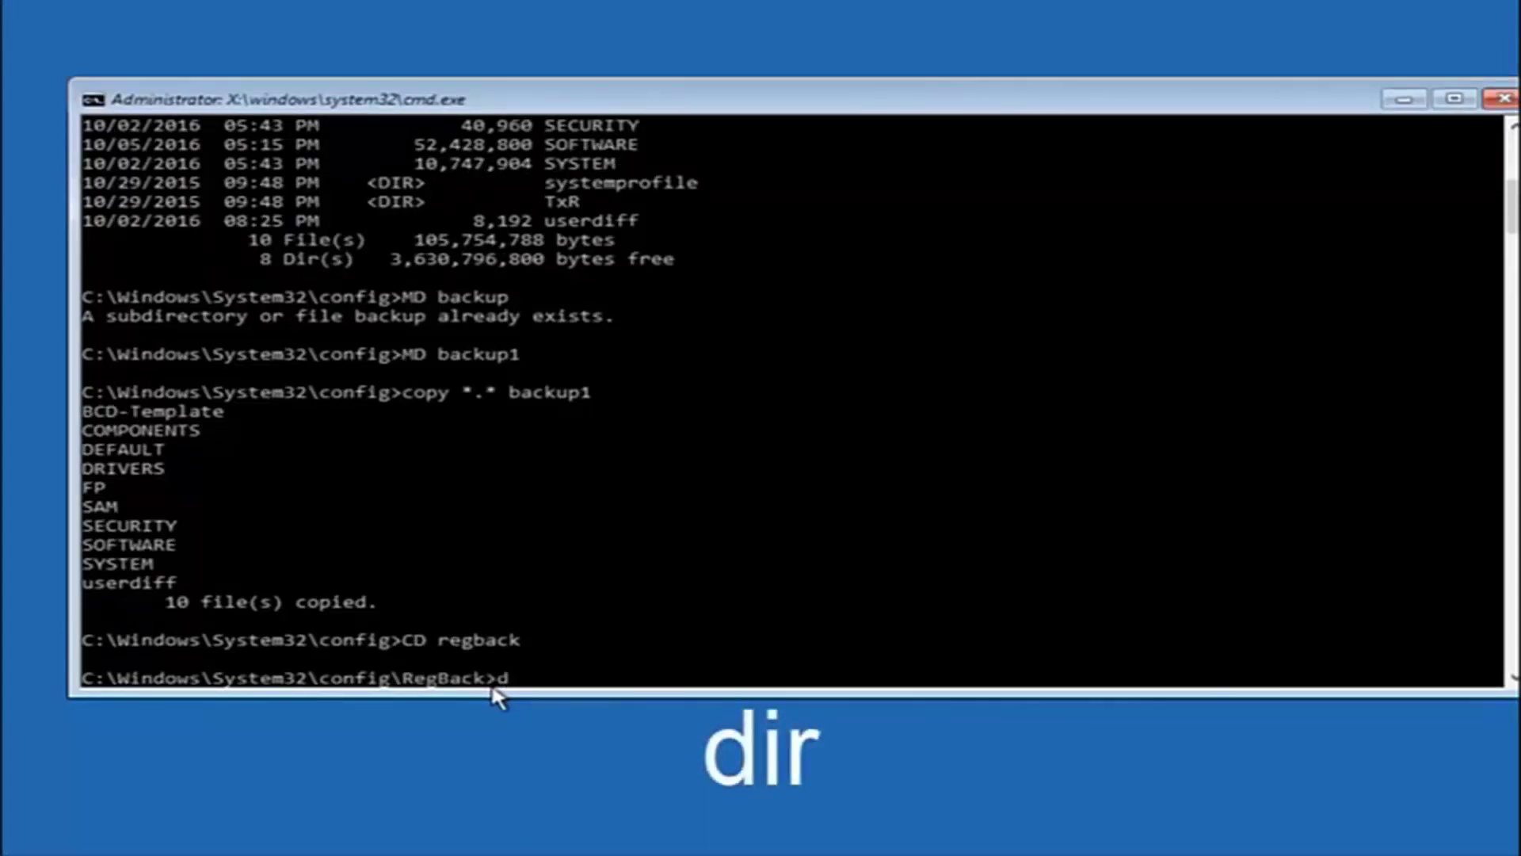
{"action": "type", "text": "dir"}
{"action": "key", "text": "Return"}
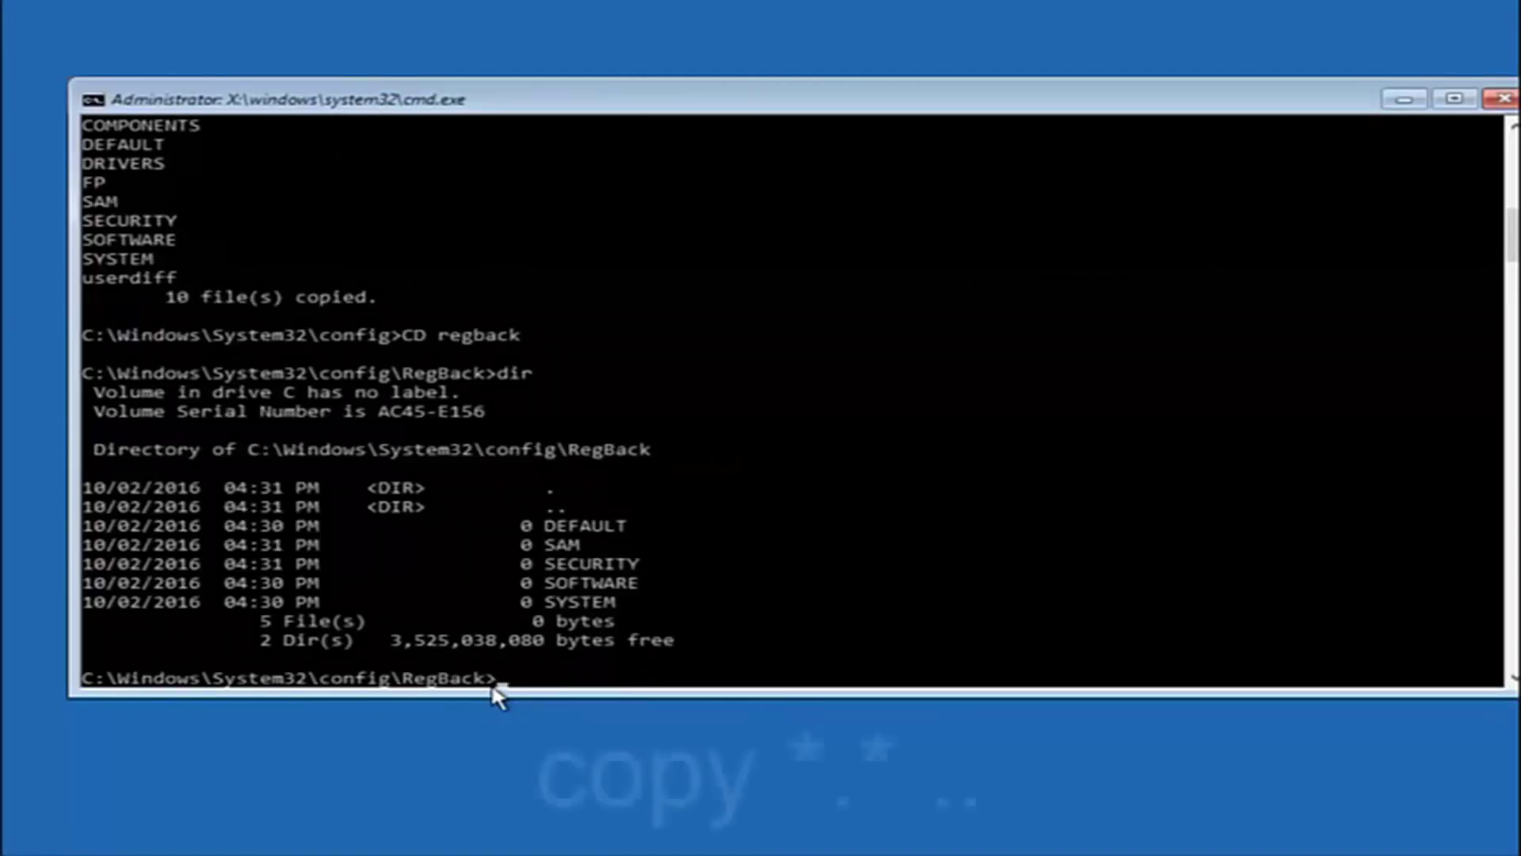
{"action": "type", "text": "copy"}
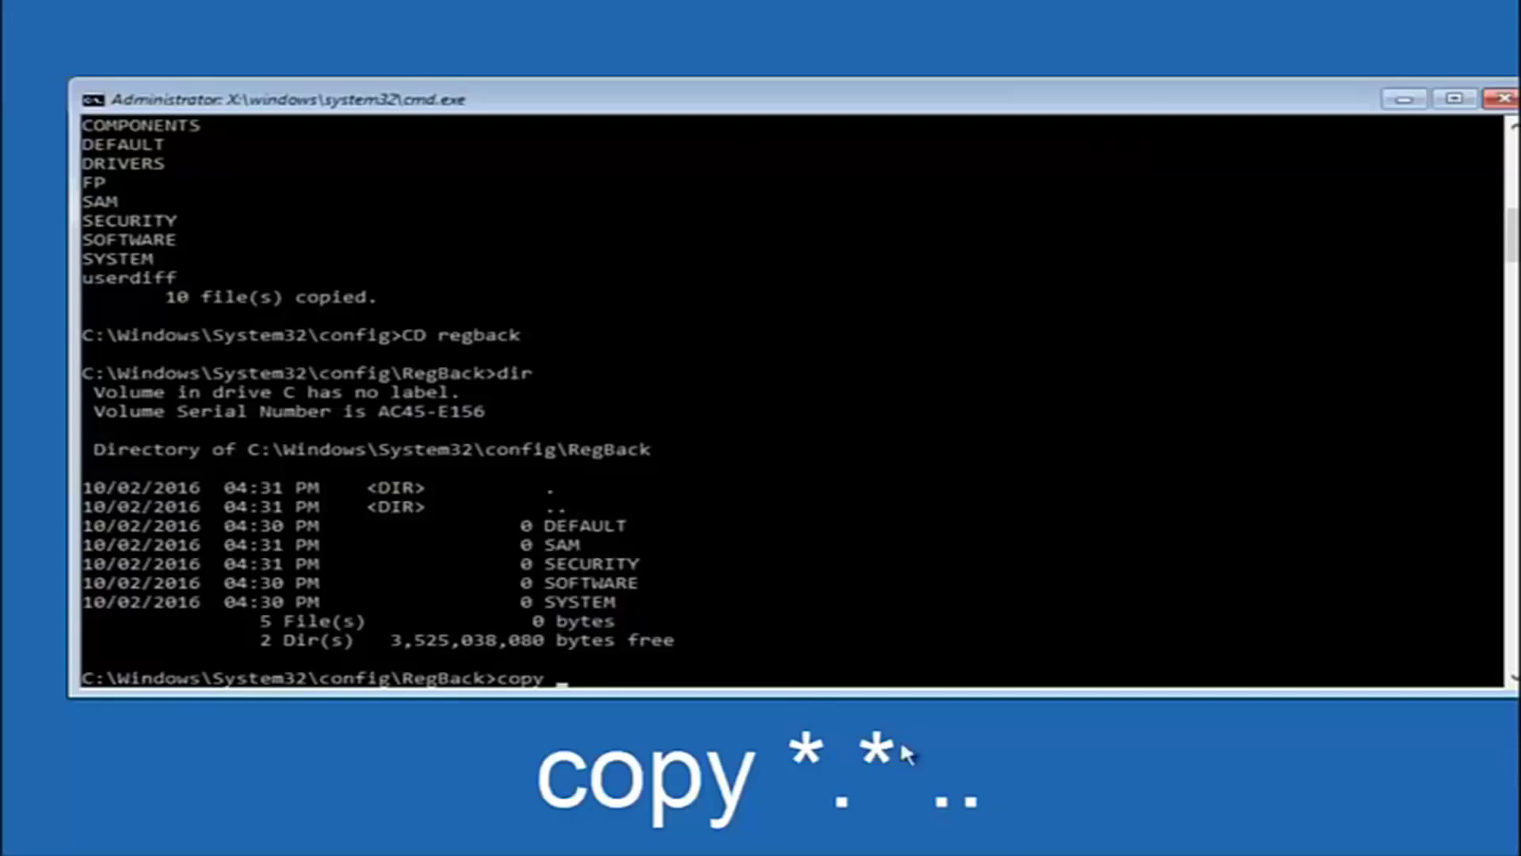
Run 'copy *.* ..' to copy the RegBack files into the config folder.
{"action": "left_click", "coordinate": [567, 678]}
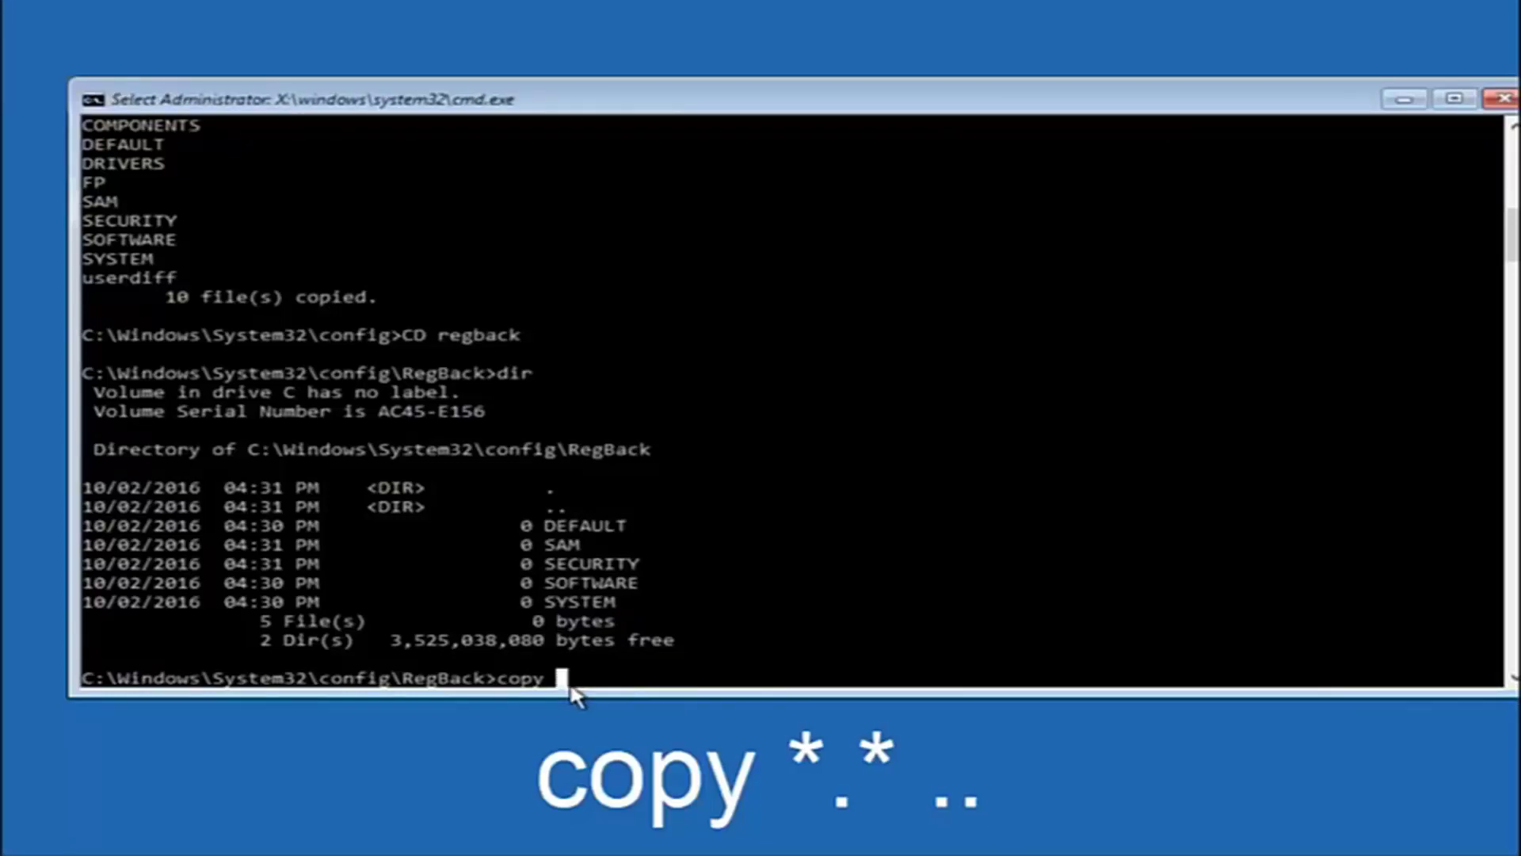
{"action": "type", "text": "*"}
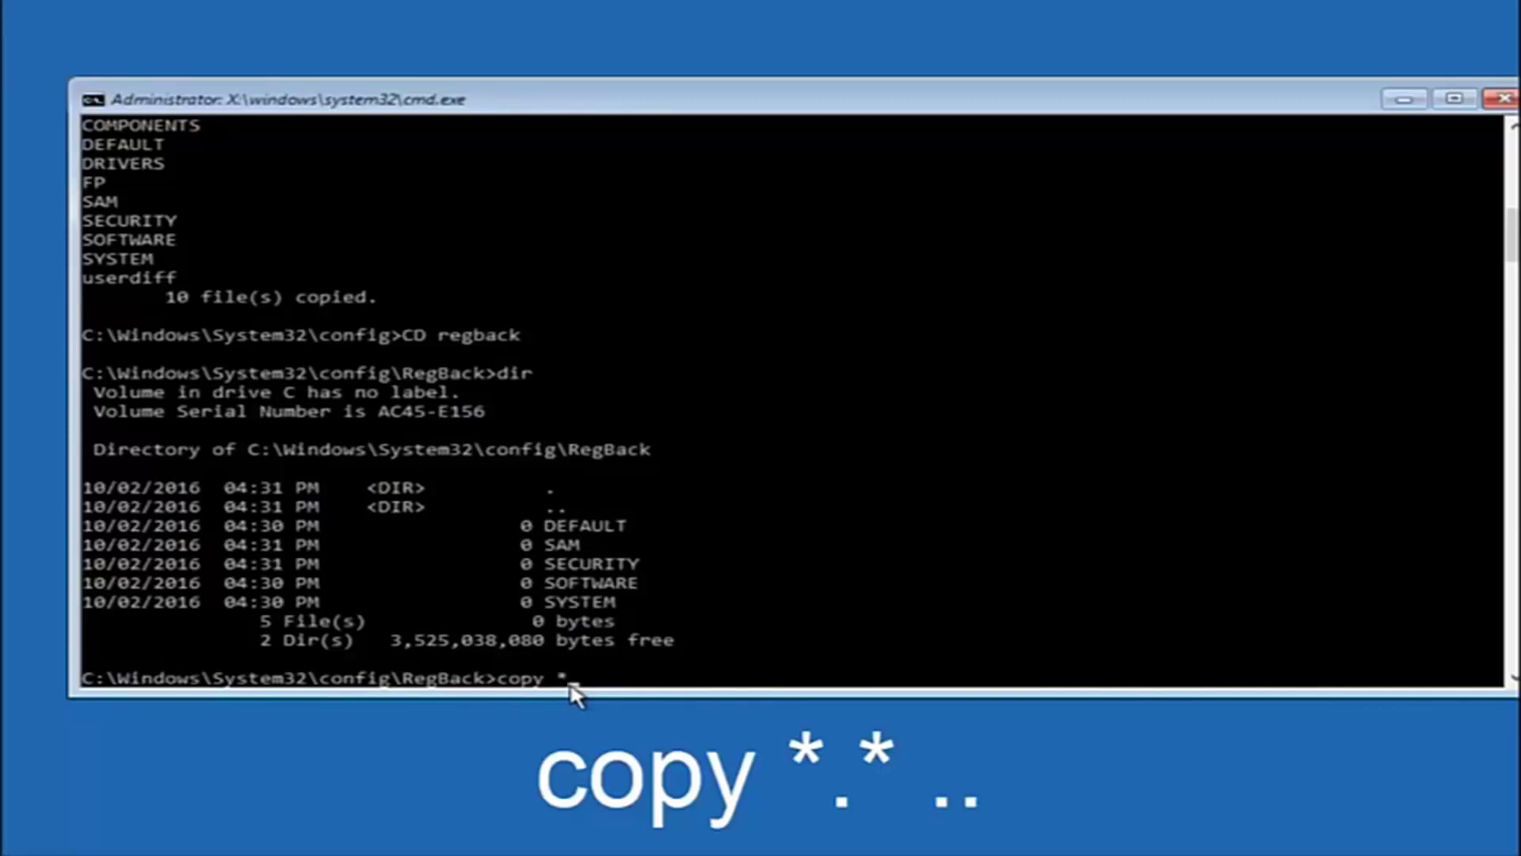
{"action": "type", "text": "."}
{"action": "type", "text": "*"}
{"action": "key", "text": "BackSpace"}
{"action": "type", "text": "*"}
{"action": "key", "text": "Return"}
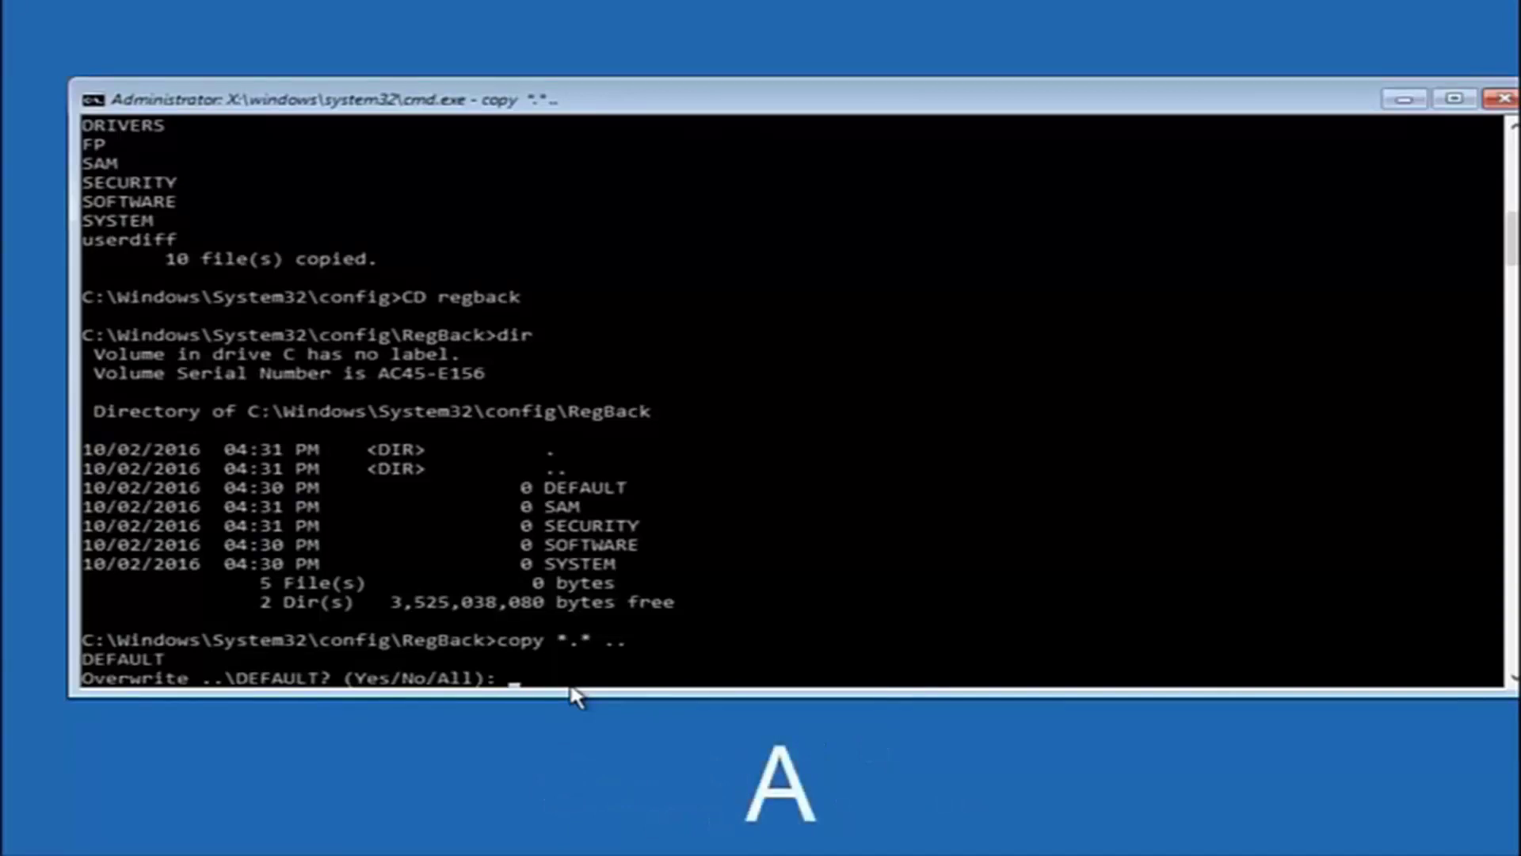
{"action": "type", "text": "A"}
Answer All to overwrite the DEFAULT, SAM, SECURITY, SOFTWARE and SYSTEM hives.
{"action": "key", "text": "Return"}
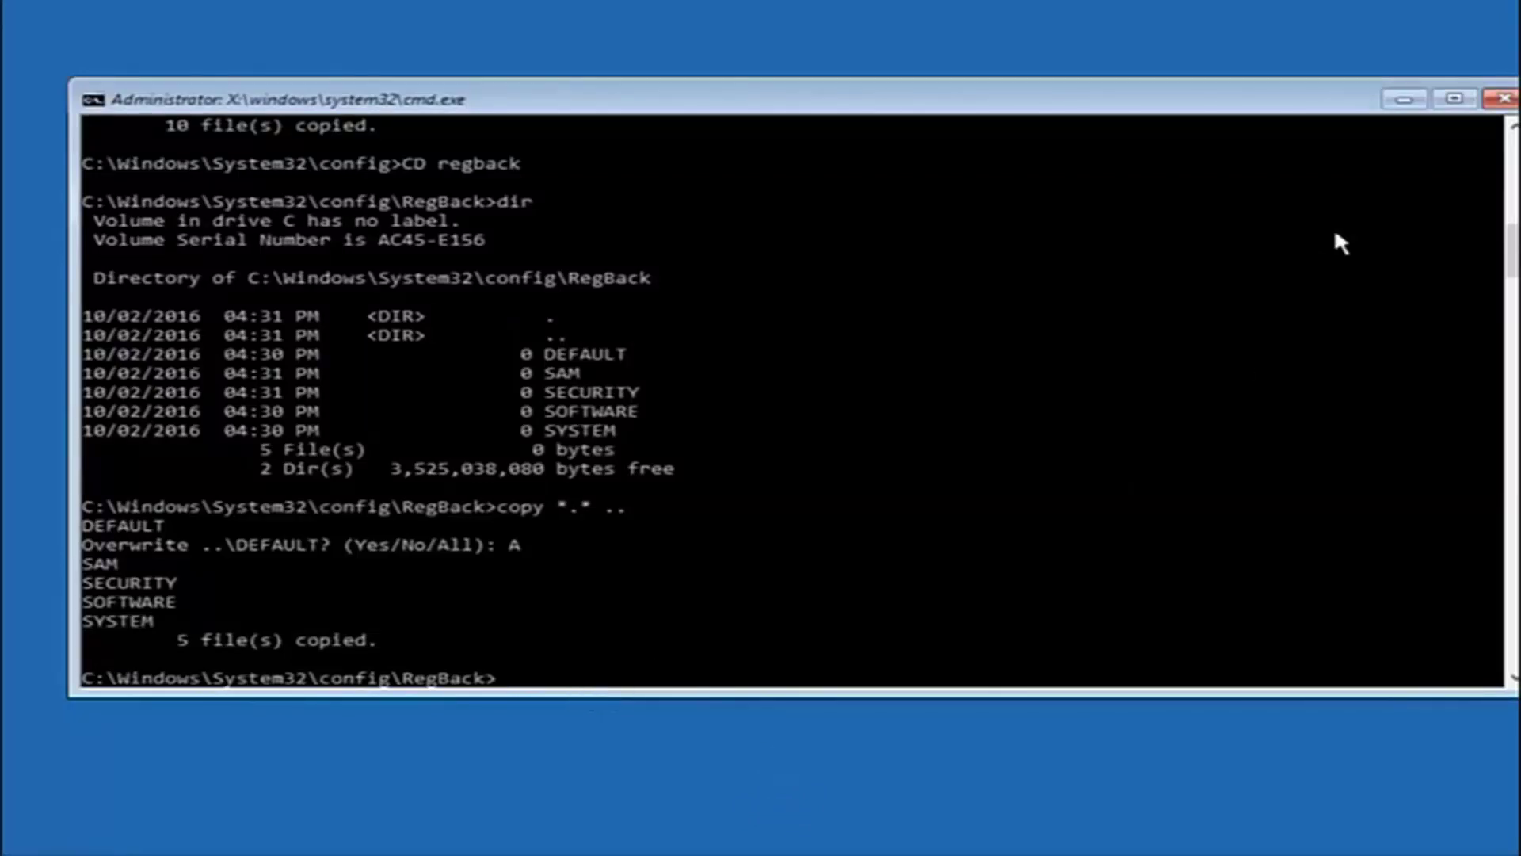
{"action": "left_click", "coordinate": [1500, 99]}
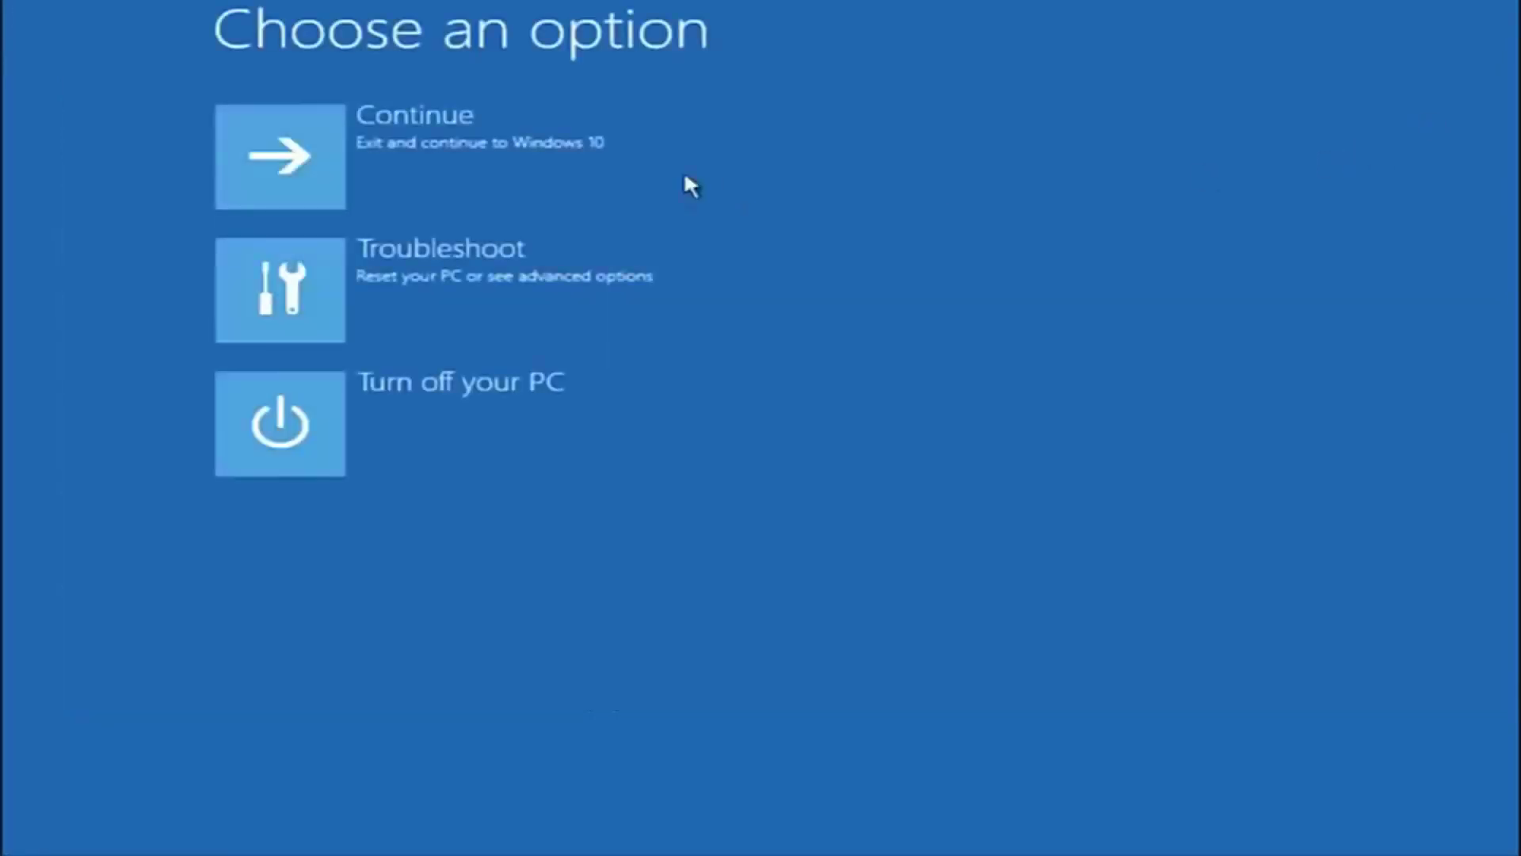